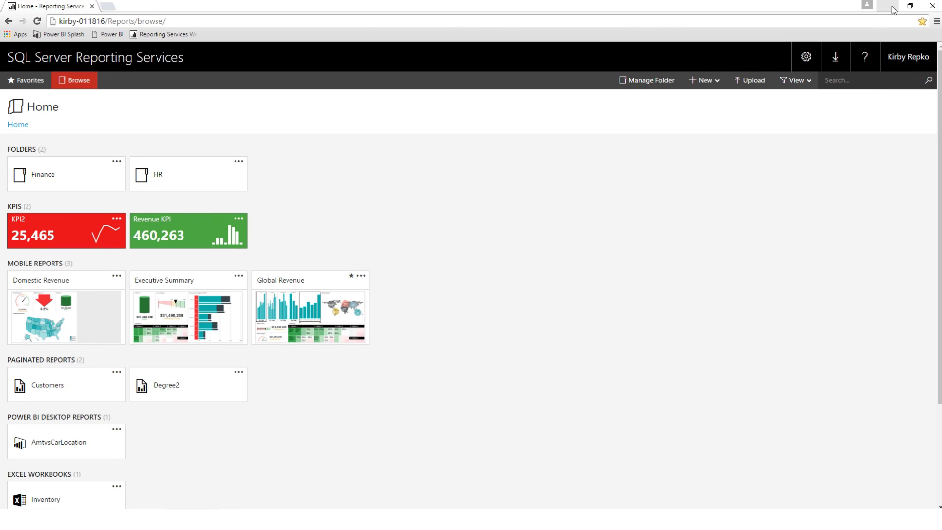
Step: Minimize Chrome and preview the New item types on the portal Home without creating one
left_click(889, 5)
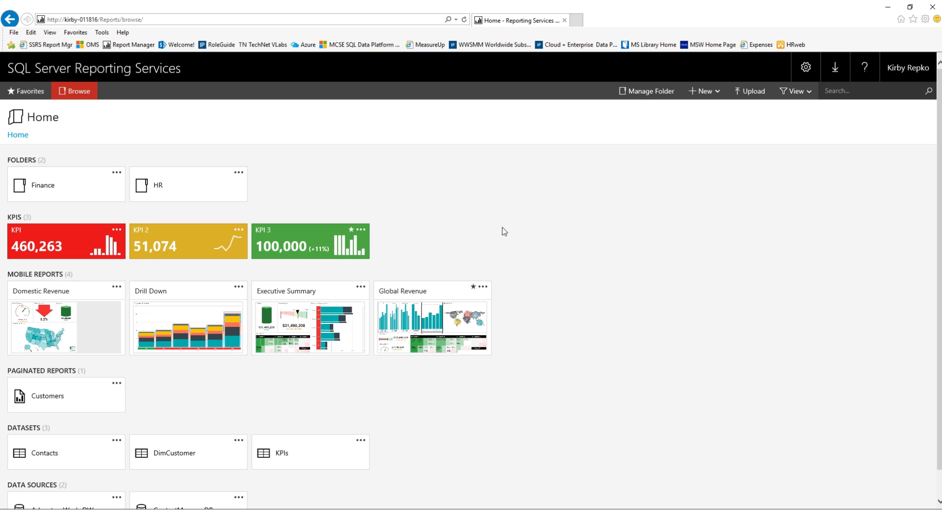
left_click(715, 92)
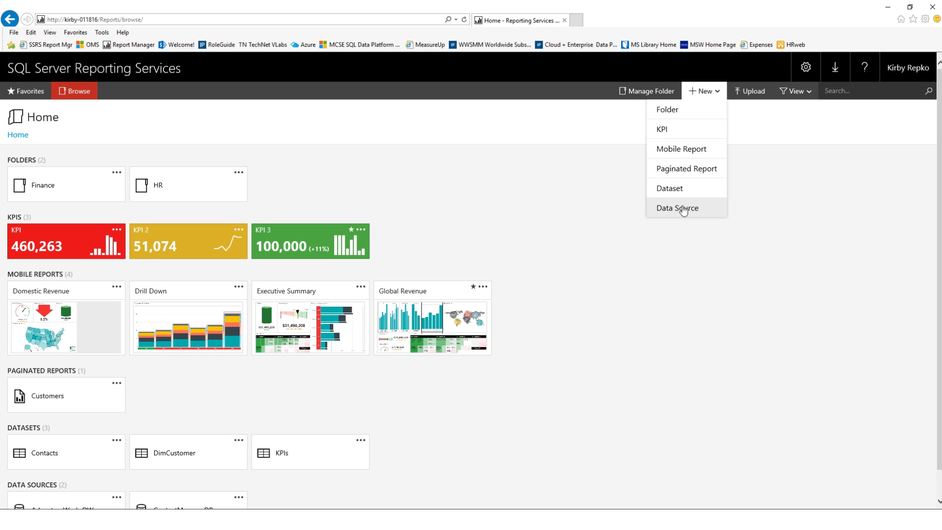
left_click(420, 216)
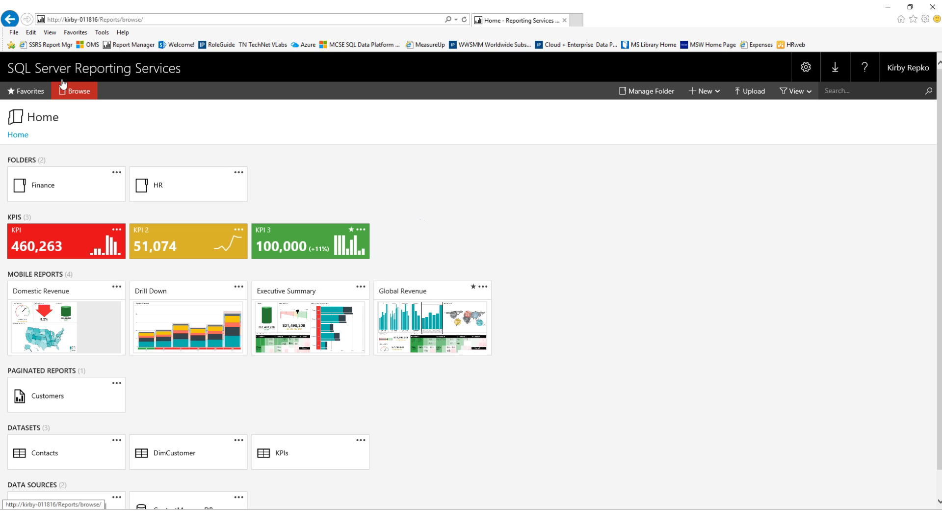
Step: Rename the site to SSRS in Site Settings and apply the change
left_click(807, 69)
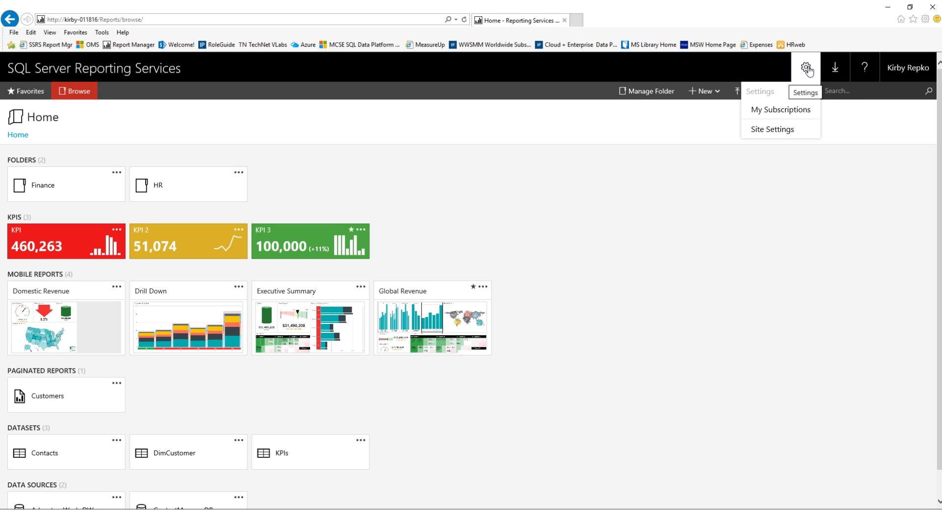
left_click(786, 129)
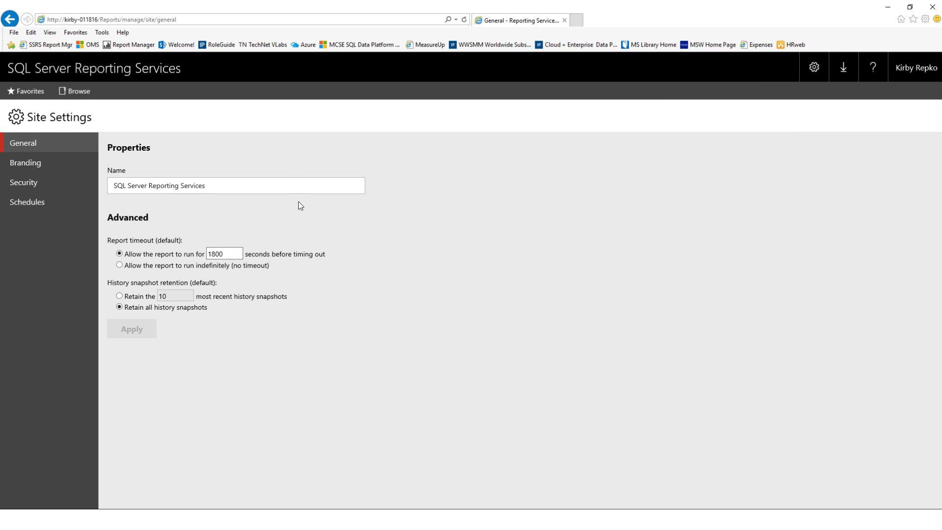
left_click_drag(270, 181, 3, 189)
type("SSRS")
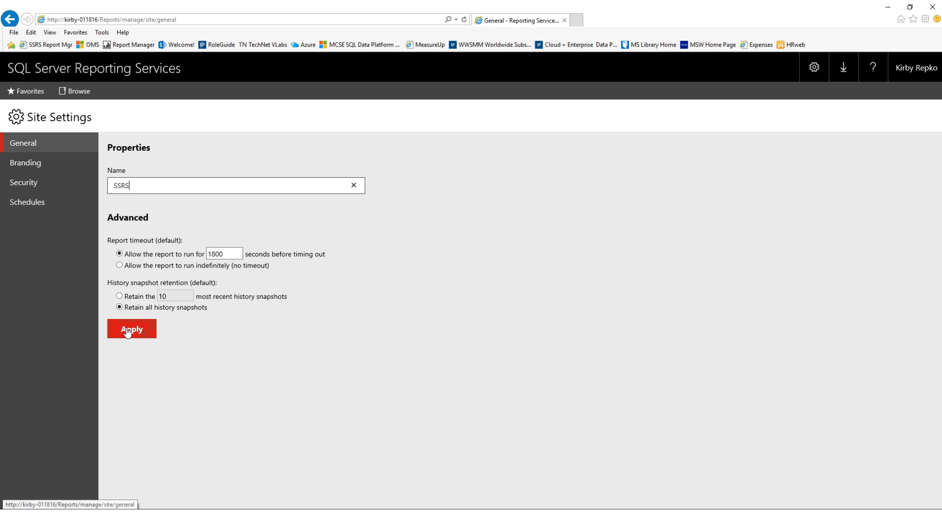
left_click(130, 330)
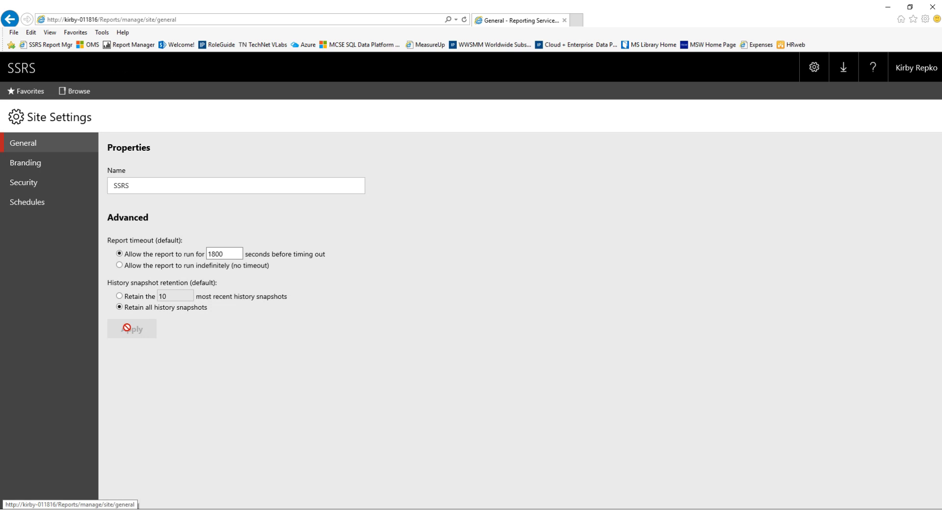
Step: Upload the SSRSBranding brand package and view the branded Home page
left_click(53, 168)
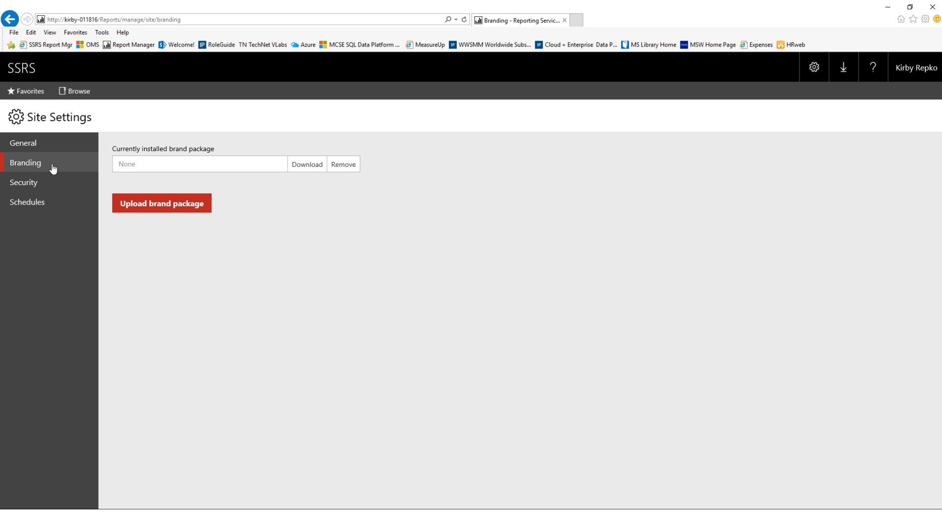
left_click(167, 205)
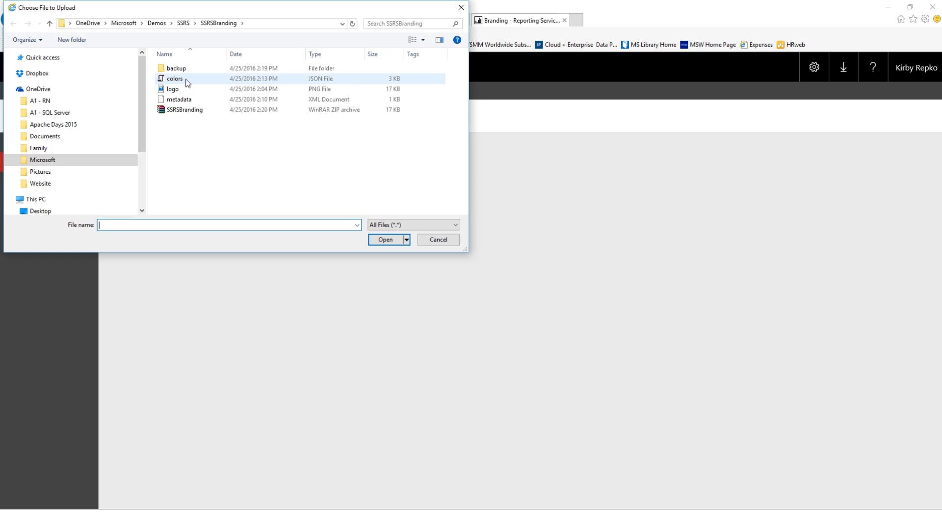
double_click(193, 112)
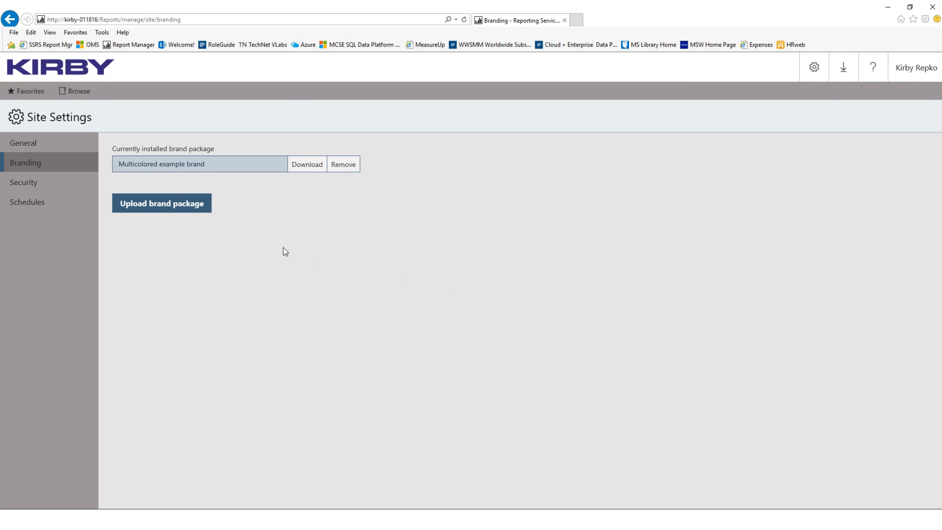
left_click(44, 70)
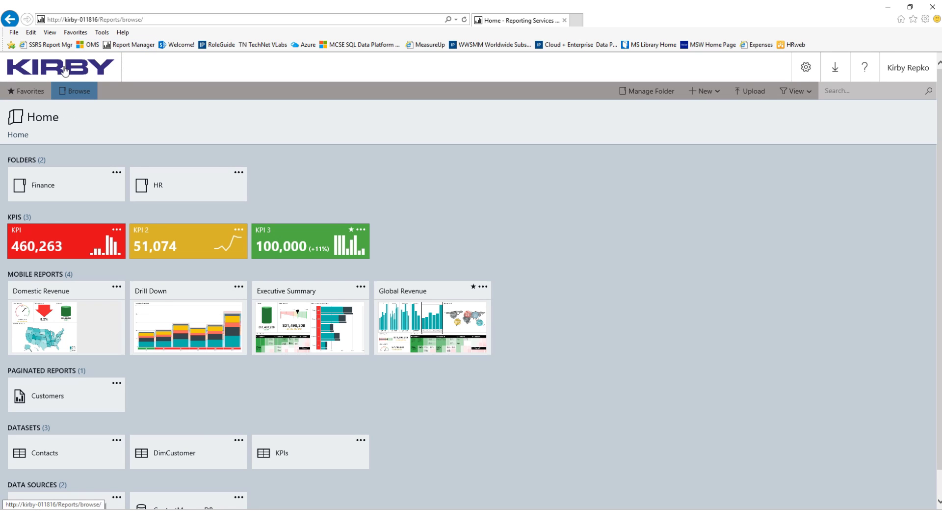
Step: Remove the installed brand package from the Site Settings Branding page
left_click(806, 69)
left_click(785, 130)
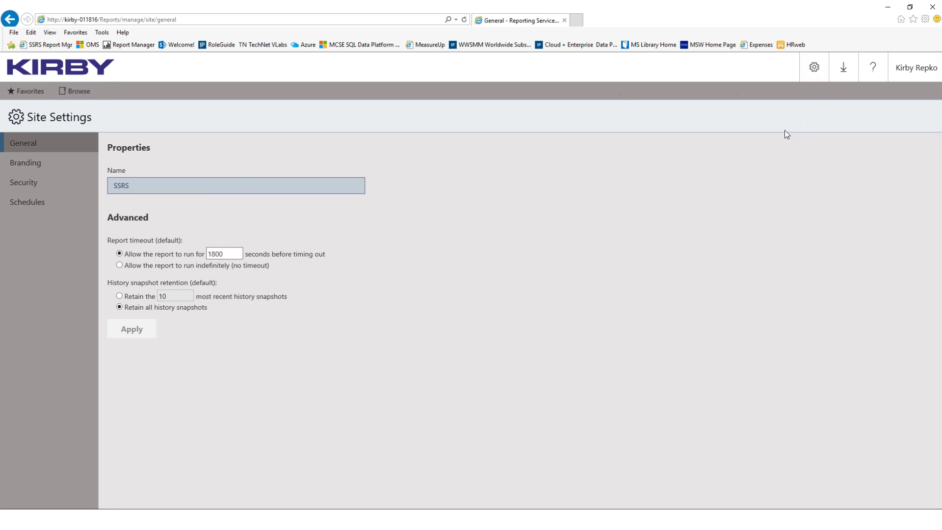
left_click(44, 165)
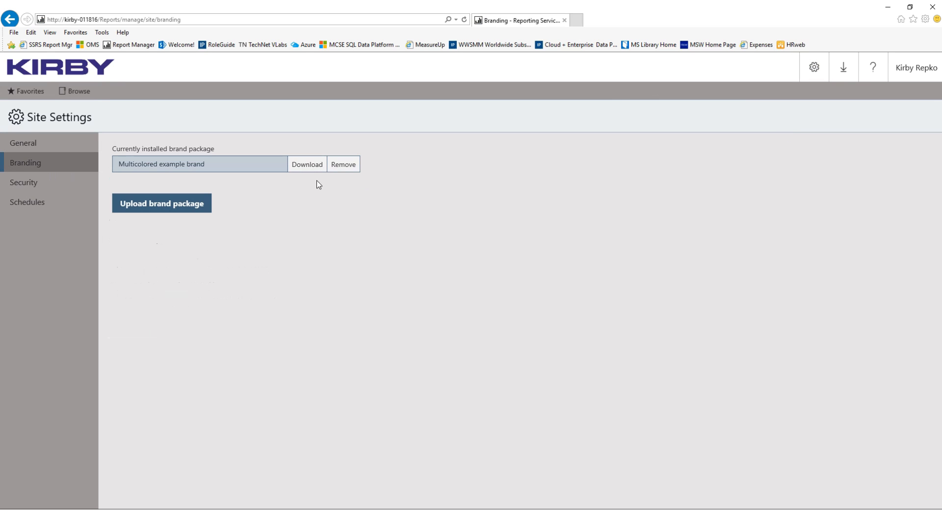
left_click(344, 167)
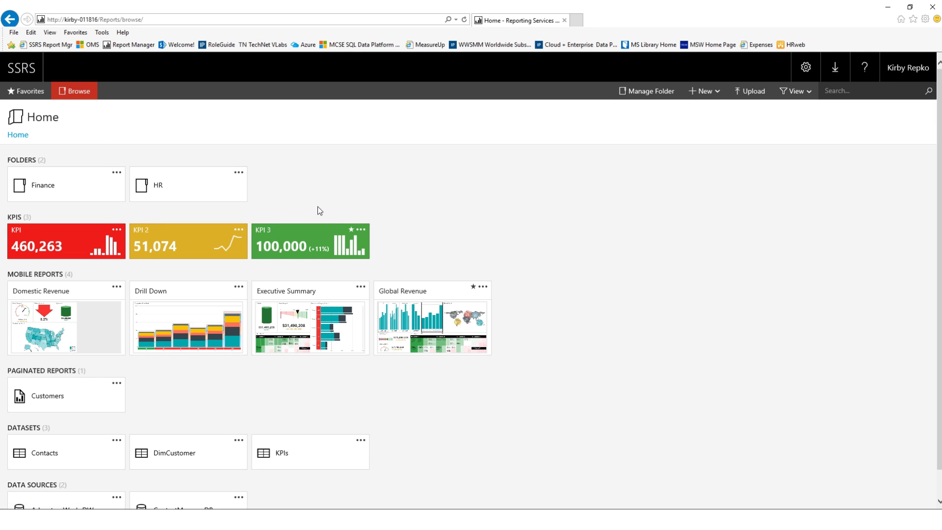
Step: Open the Finance folder, return to Home, and show the New item type list
left_click(85, 184)
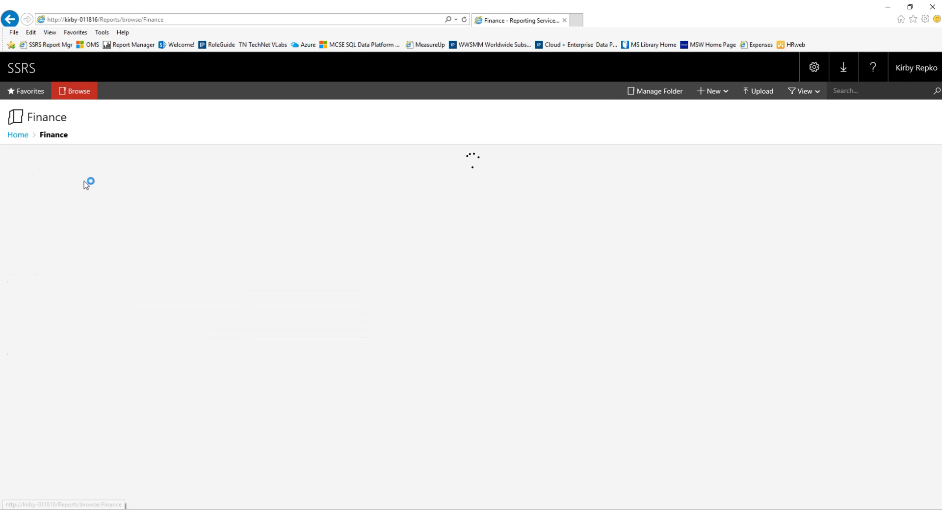
left_click(20, 137)
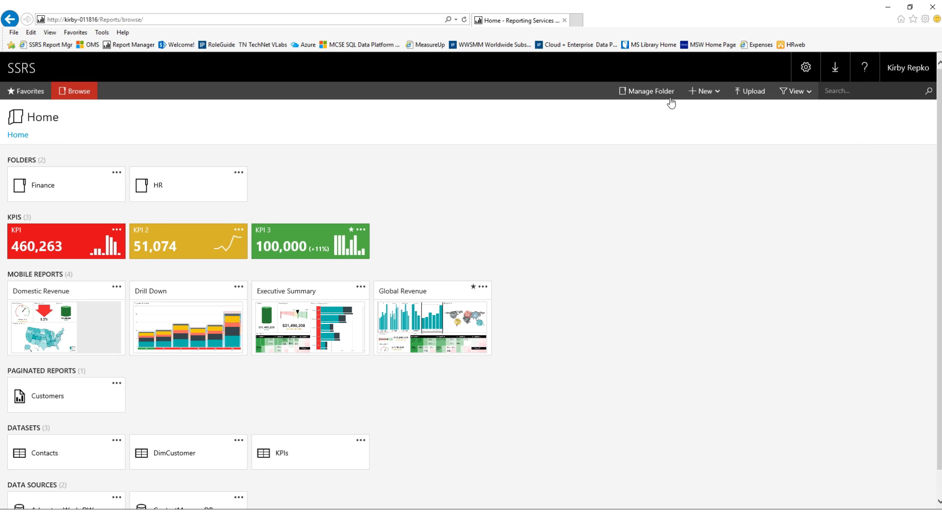
left_click(709, 91)
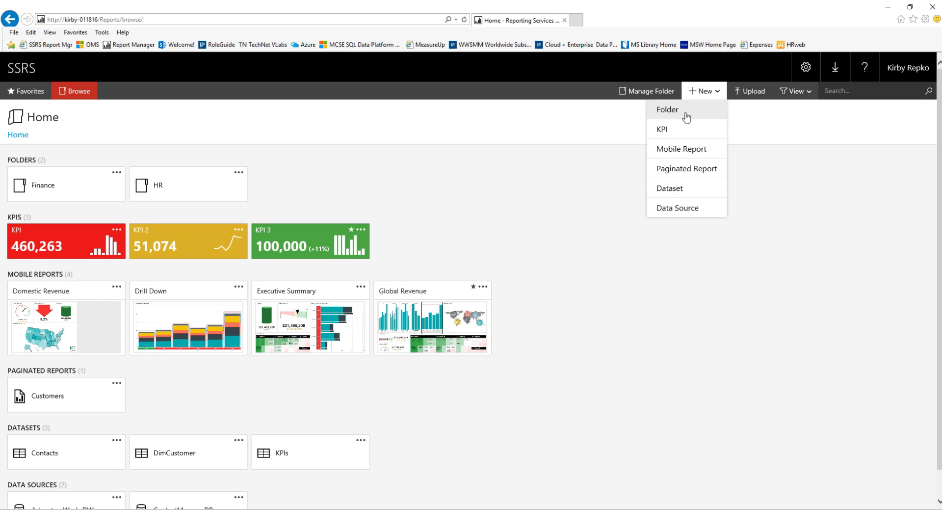
left_click(547, 154)
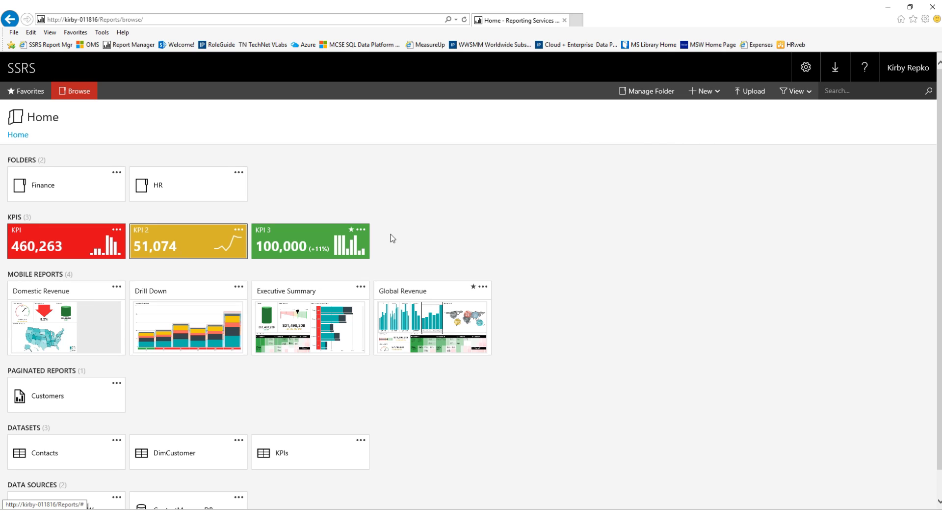
left_click(712, 92)
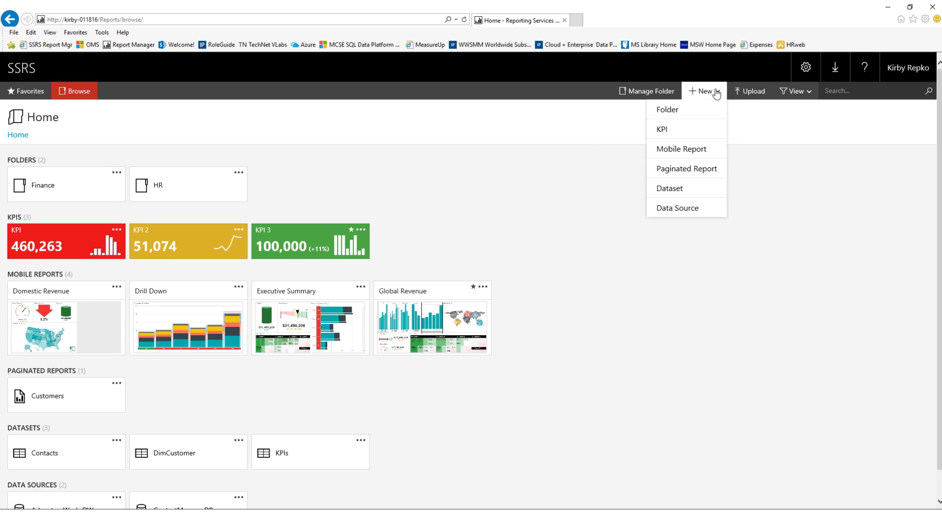
Step: Create a KPI named Demo KPI with its value from the KPIs dataset's CurrentRevenue field
left_click(679, 130)
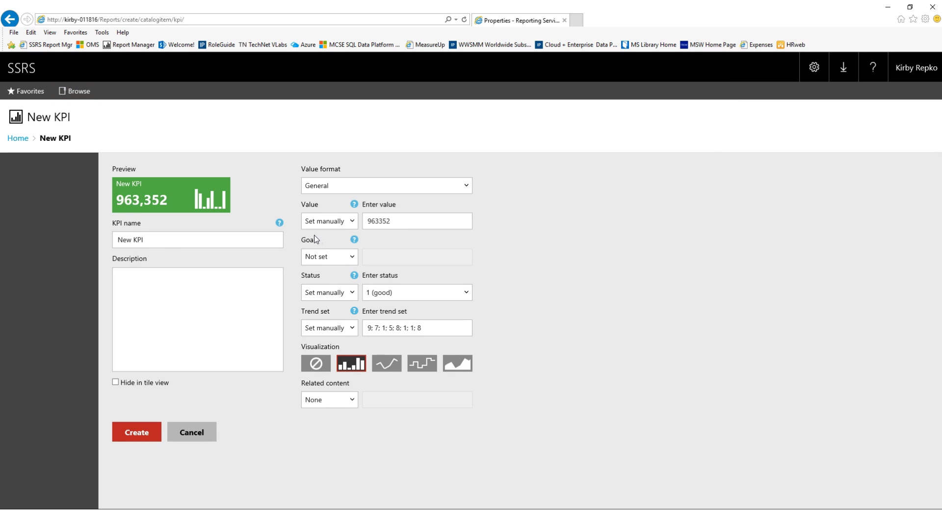
triple_click(164, 246)
type("Demo")
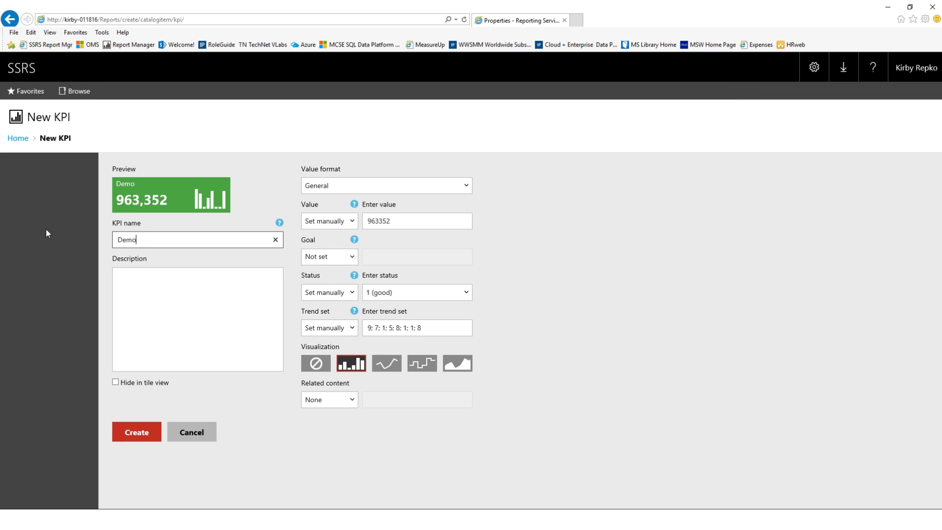
type(" KPI")
left_click(348, 223)
left_click(324, 212)
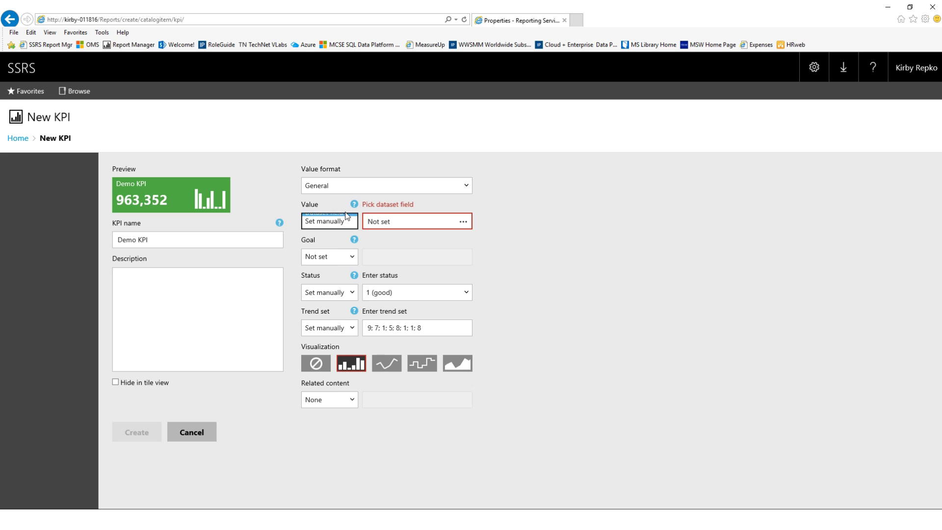
left_click(464, 221)
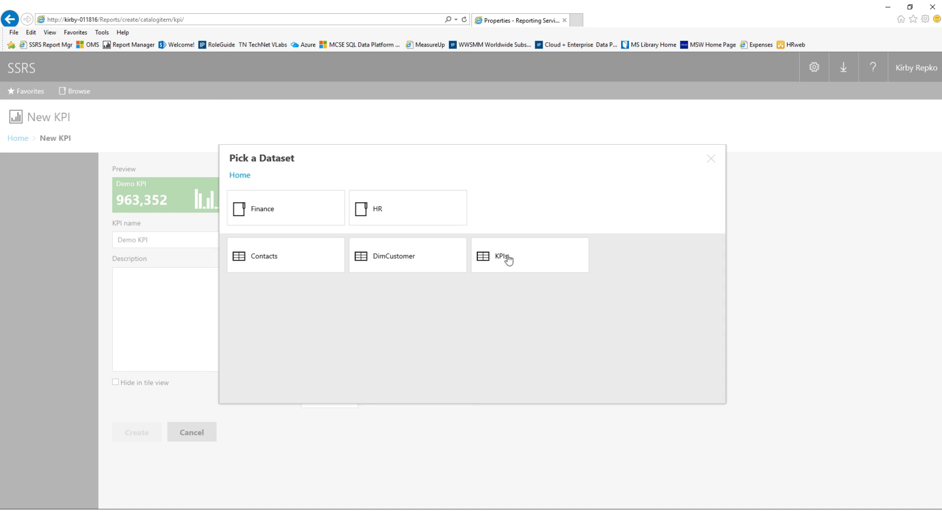
left_click(546, 260)
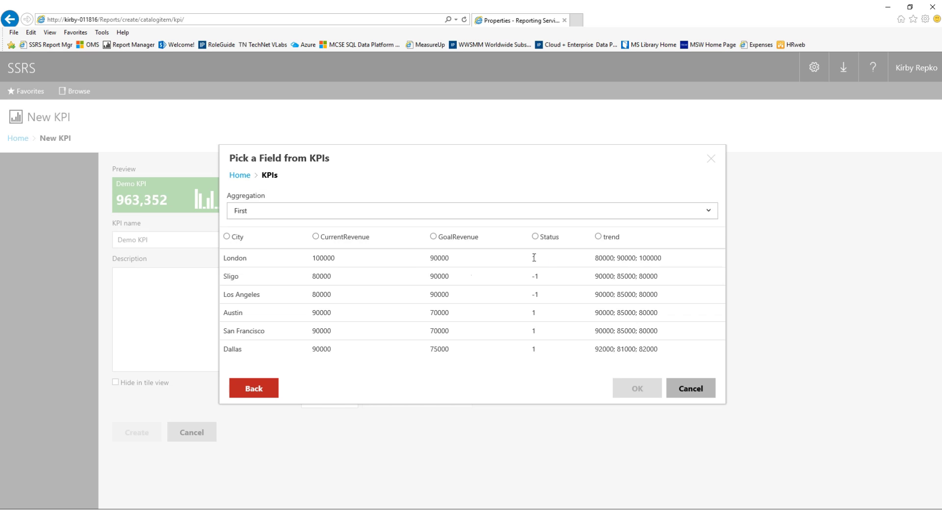
left_click(315, 237)
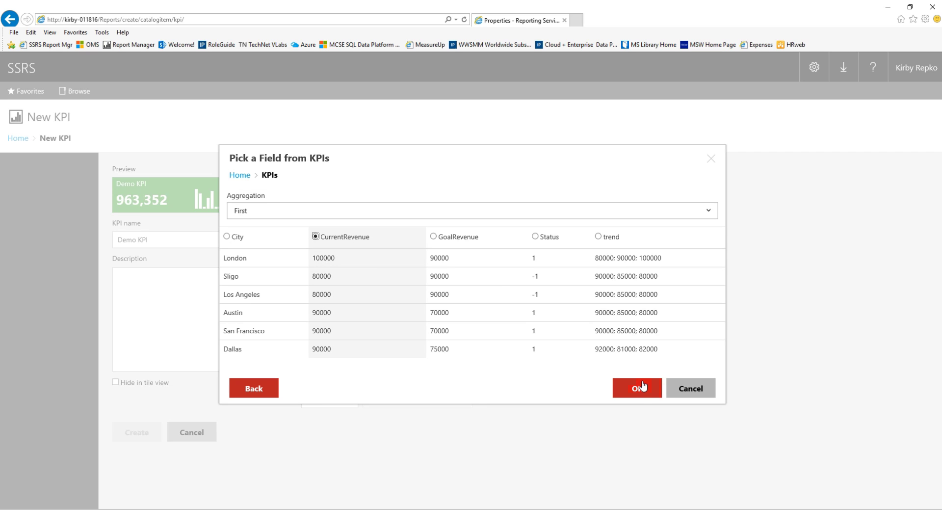
left_click(641, 383)
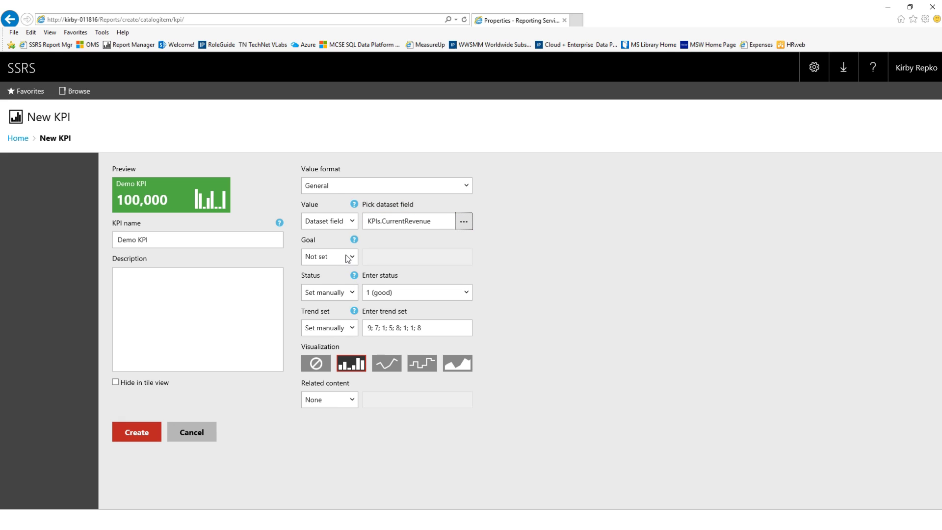
Step: Set the Demo KPI goal to the KPIs dataset's GoalRevenue field
left_click(349, 256)
left_click(347, 265)
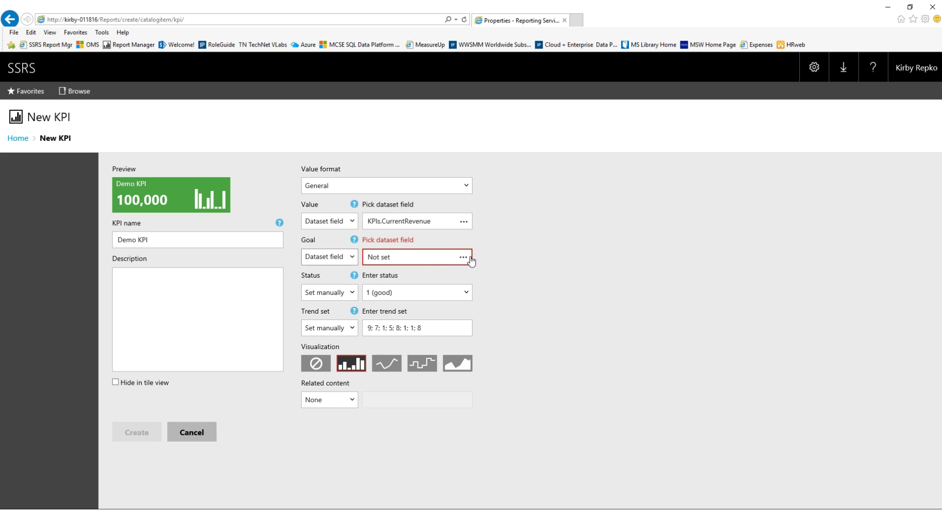
left_click(463, 257)
left_click(535, 264)
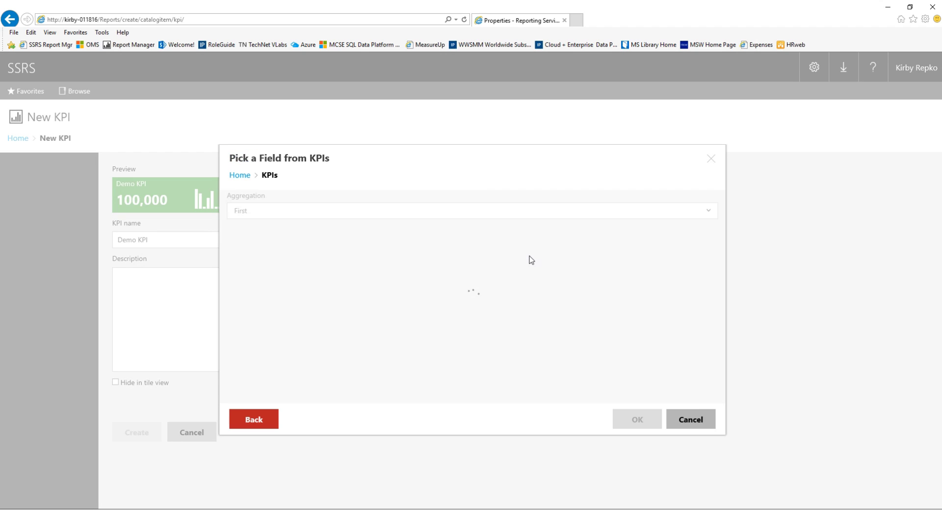
left_click(434, 237)
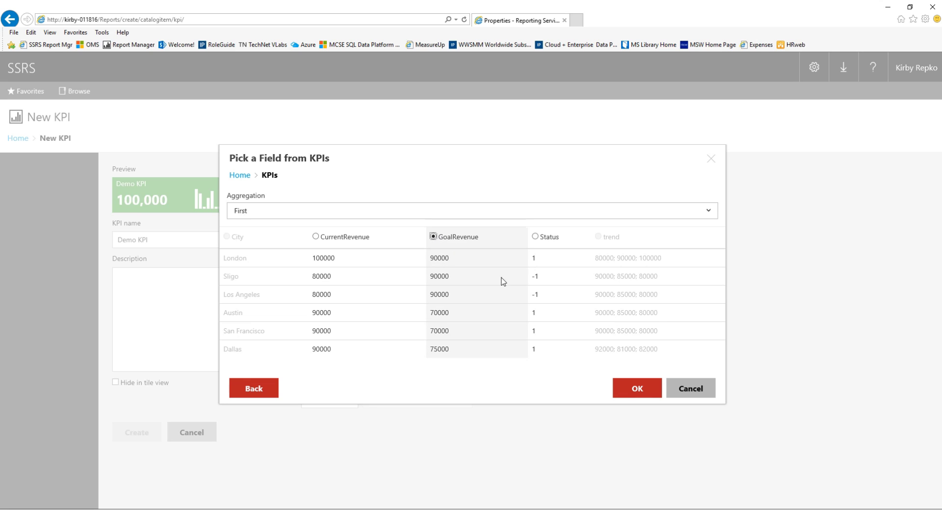
left_click(623, 387)
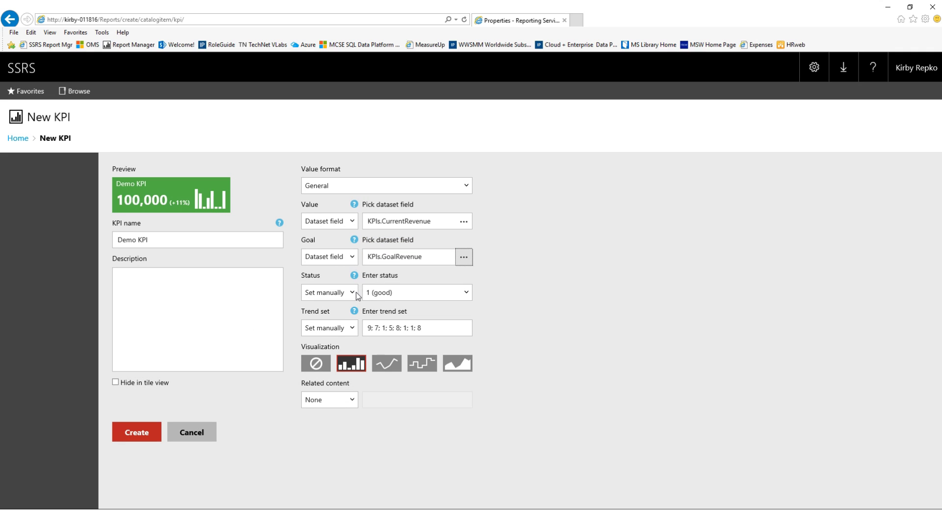
Step: Set the Demo KPI status to the KPIs dataset's Status field
left_click(352, 293)
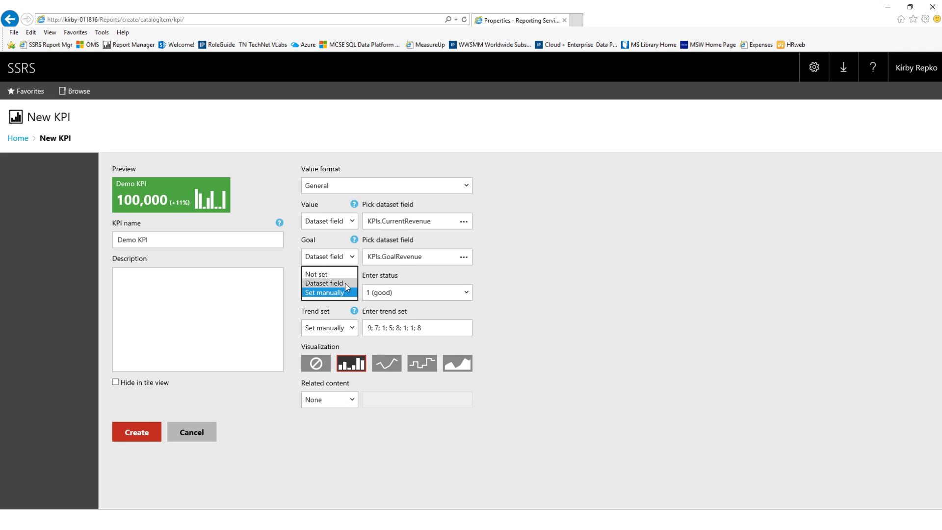
left_click(345, 284)
left_click(463, 293)
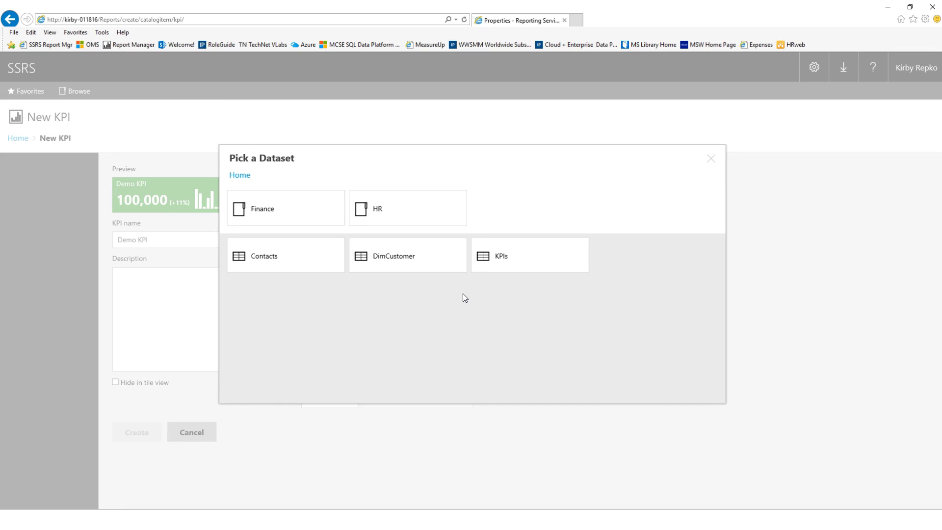
left_click(519, 265)
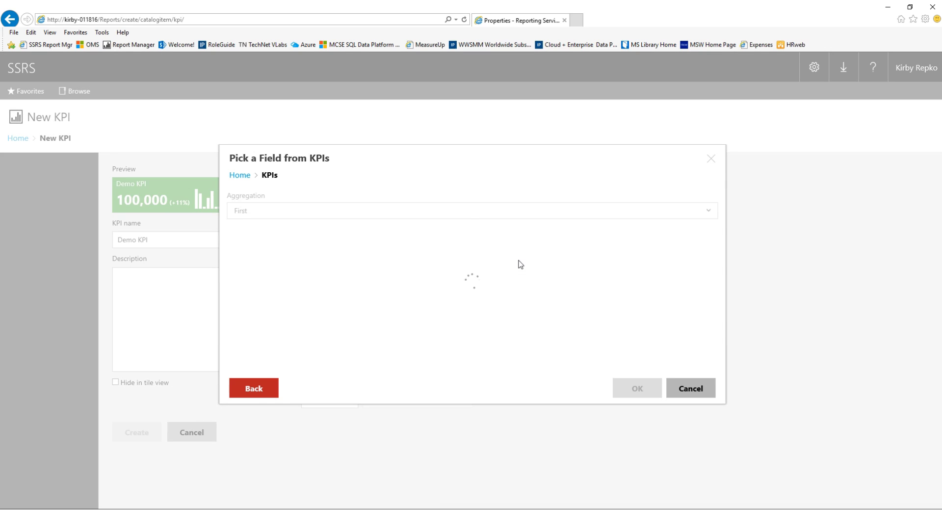
left_click(535, 236)
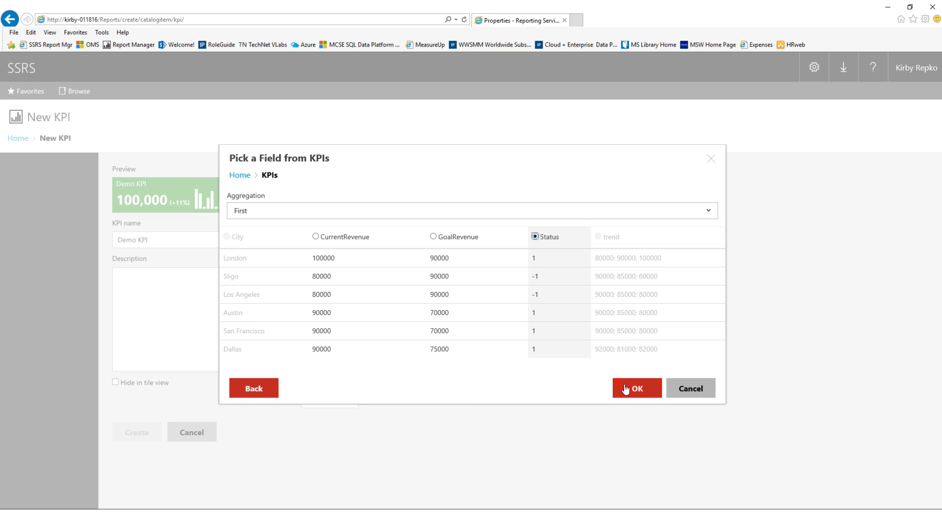
left_click(625, 388)
left_click(387, 363)
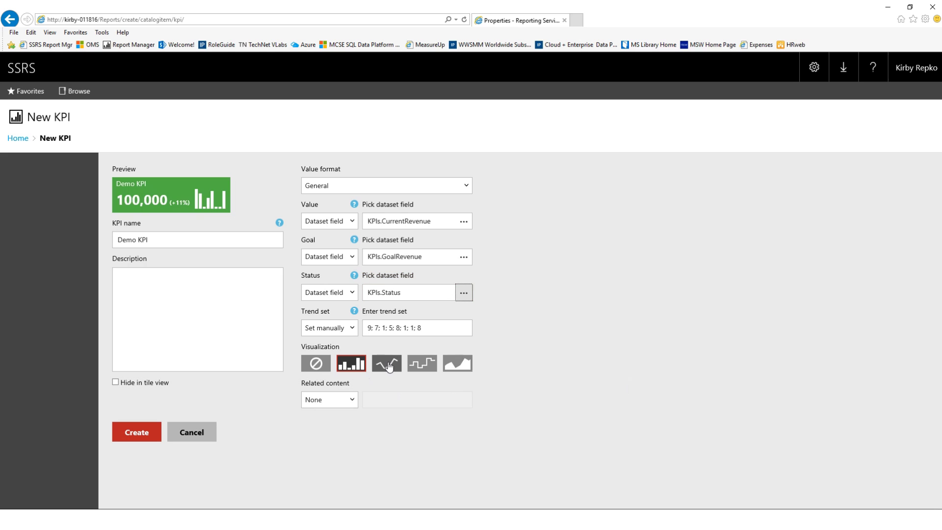
left_click(423, 365)
left_click(351, 363)
left_click(351, 400)
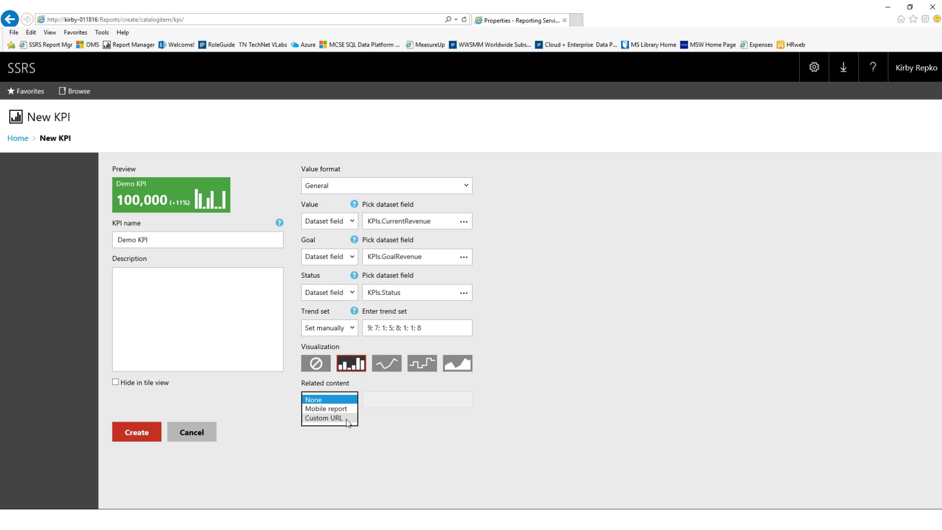
left_click(347, 419)
left_click(397, 398)
type("w")
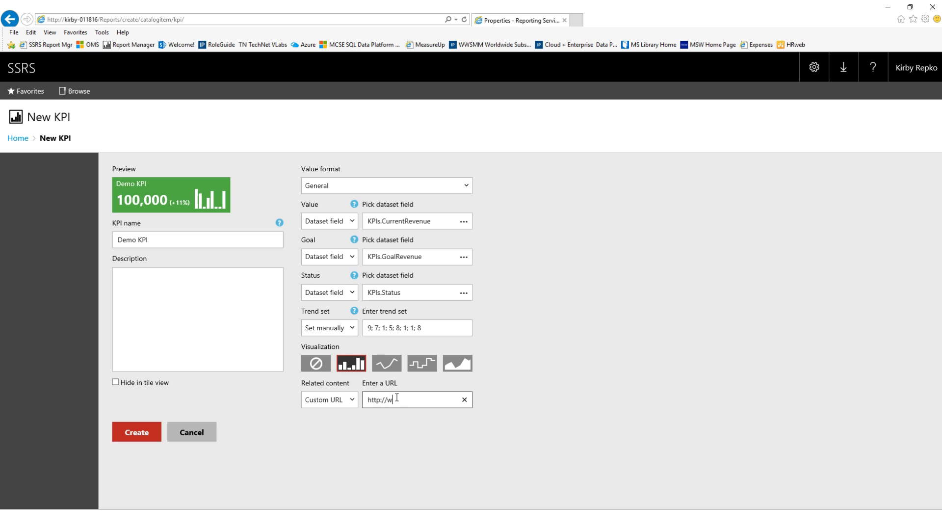
type("ww.bing.com")
Step: Create the Demo KPI, then add it to favorites from its details popup
left_click(141, 430)
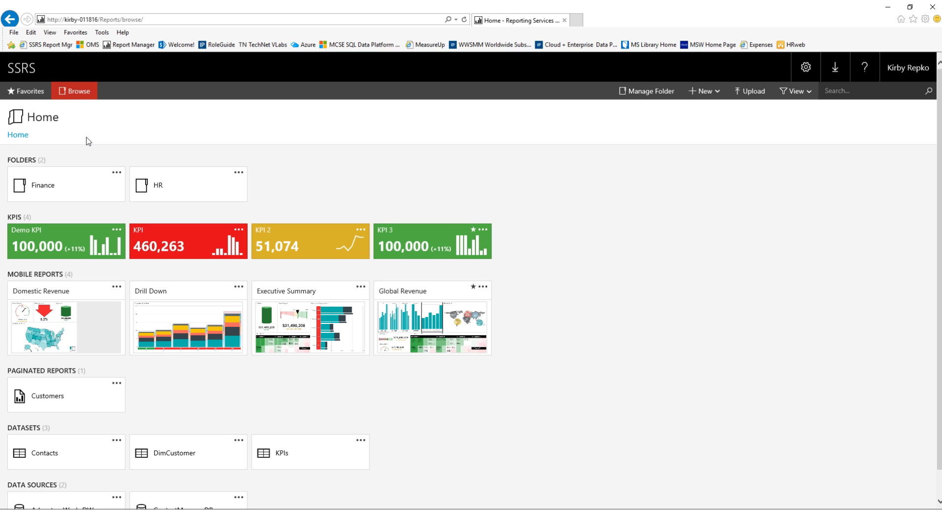
left_click(80, 237)
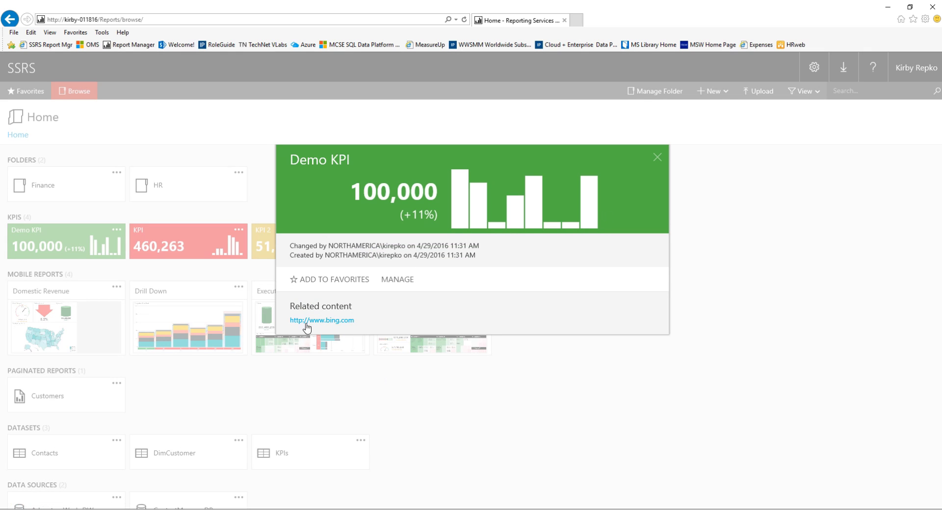
left_click(346, 281)
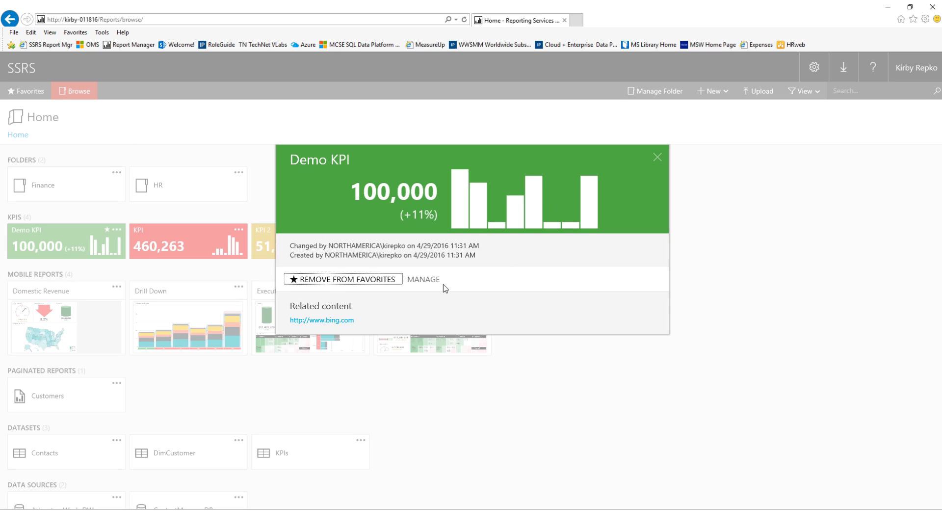
left_click(658, 157)
left_click(25, 93)
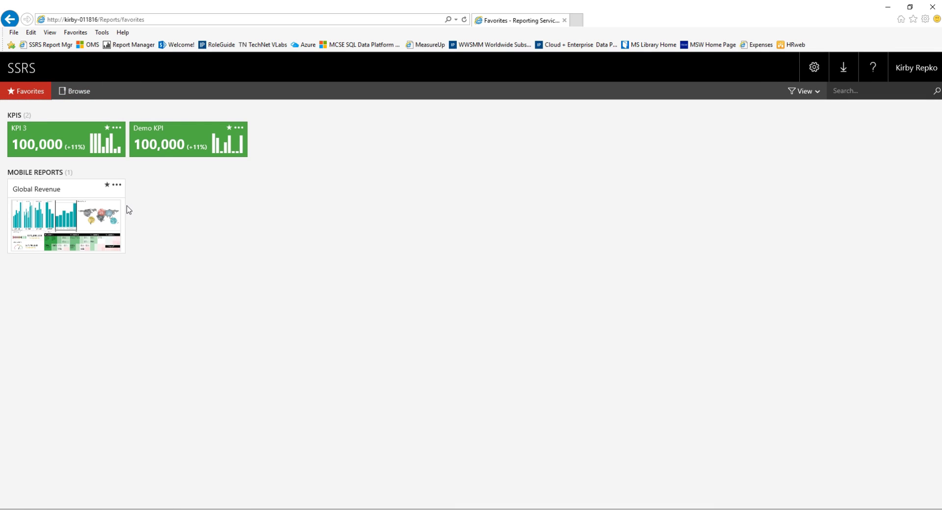
left_click(28, 69)
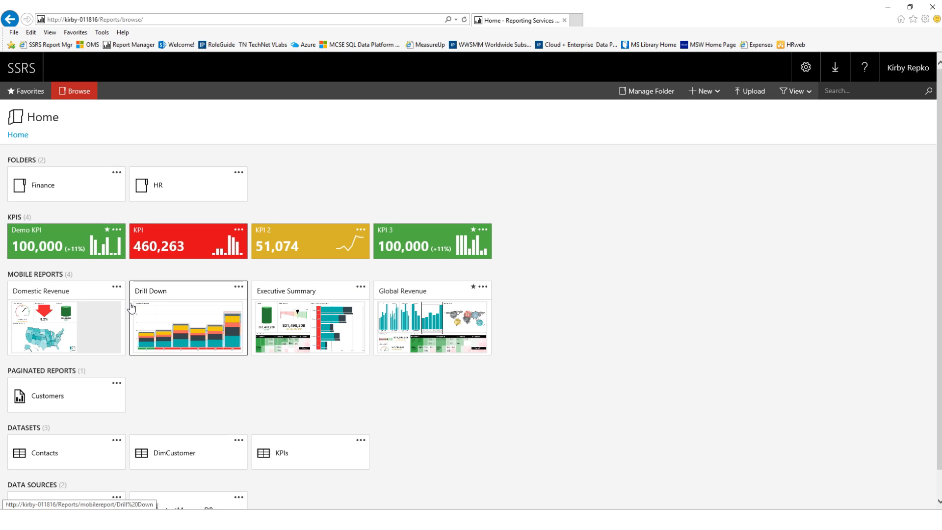
left_click(333, 322)
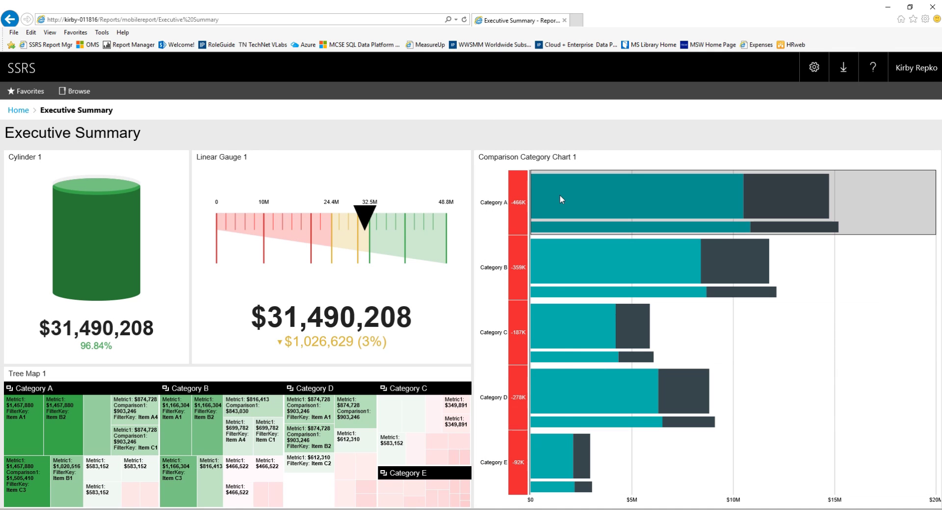
left_click(18, 111)
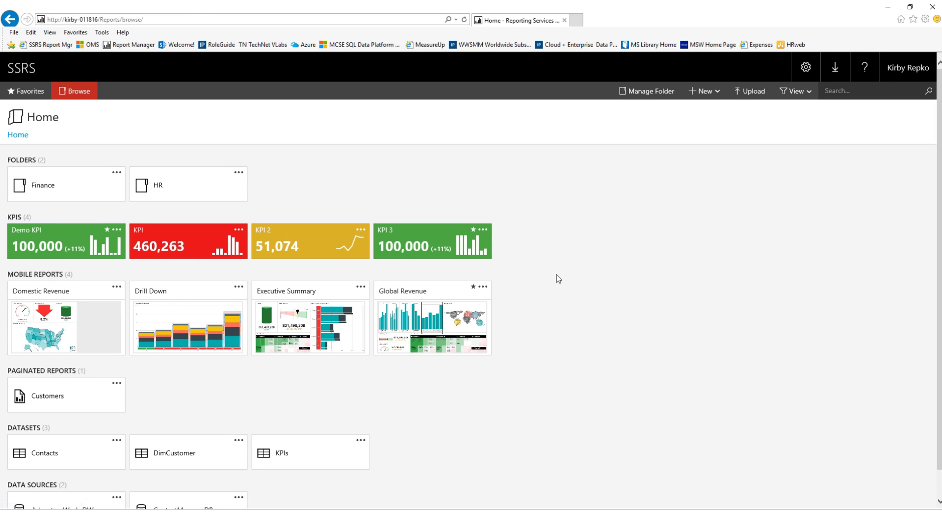
Step: Start a new mobile report with a time navigator, radial gauge, cylinder gauge and chart data grid
left_click(718, 92)
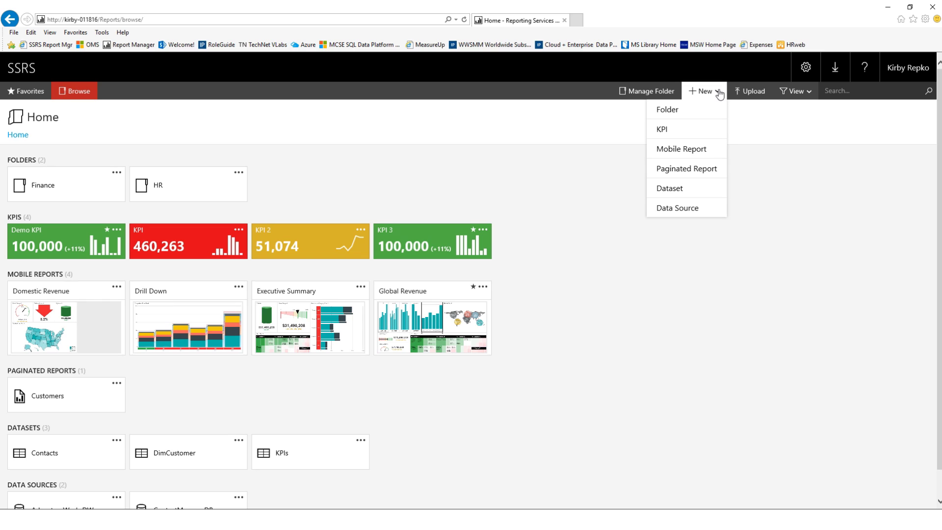
left_click(693, 150)
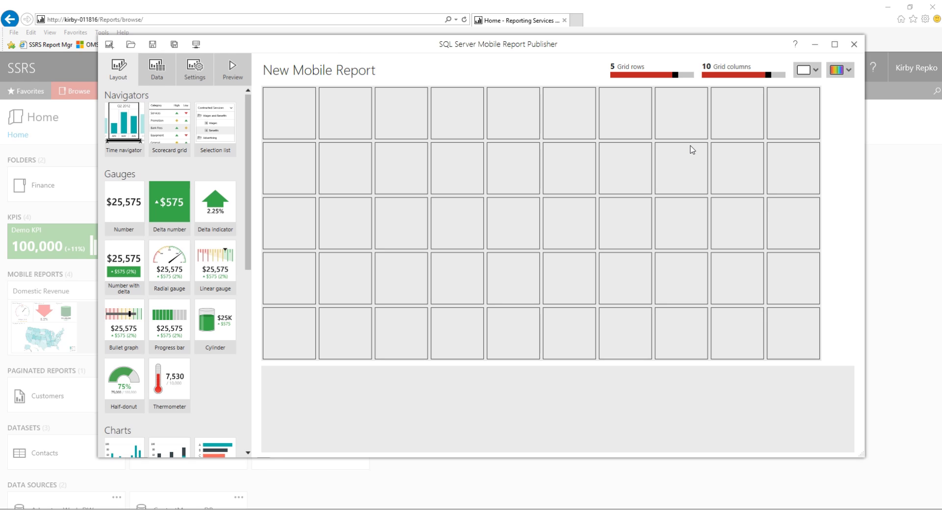
left_click_drag(134, 119, 816, 247)
left_click_drag(173, 272, 367, 350)
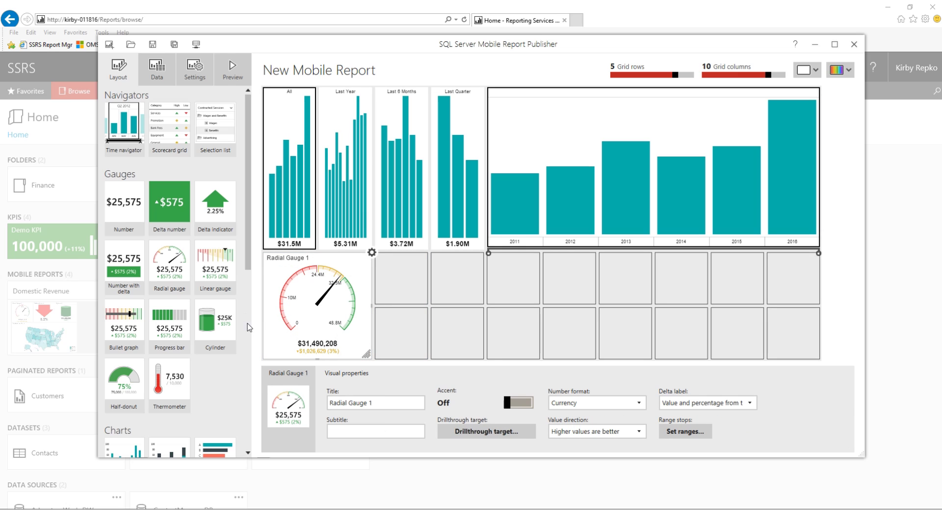
left_click_drag(224, 327, 479, 354)
scroll(221, 336, "down", 8)
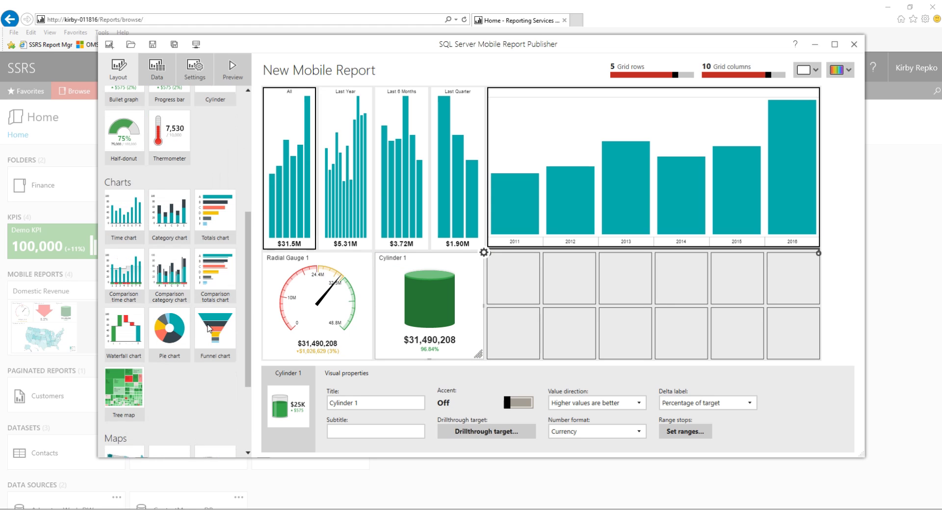
left_click_drag(218, 414, 813, 353)
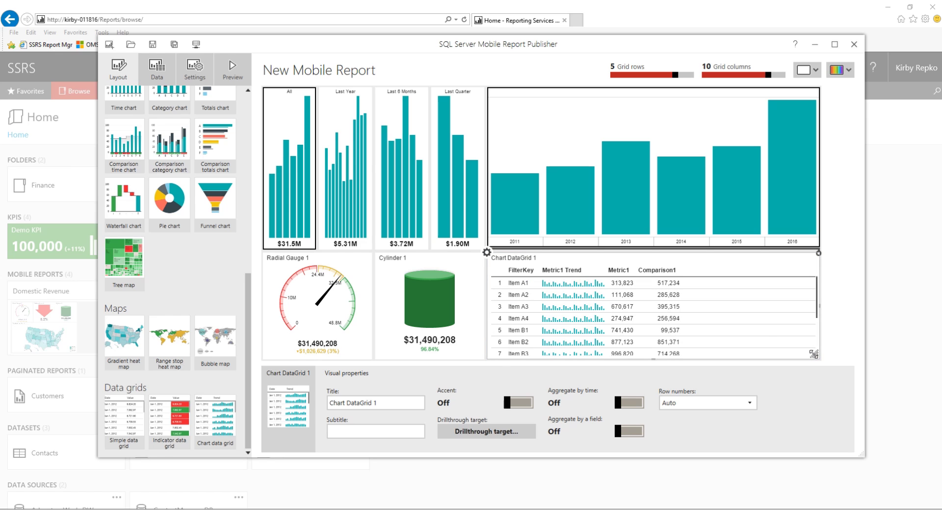
left_click(234, 69)
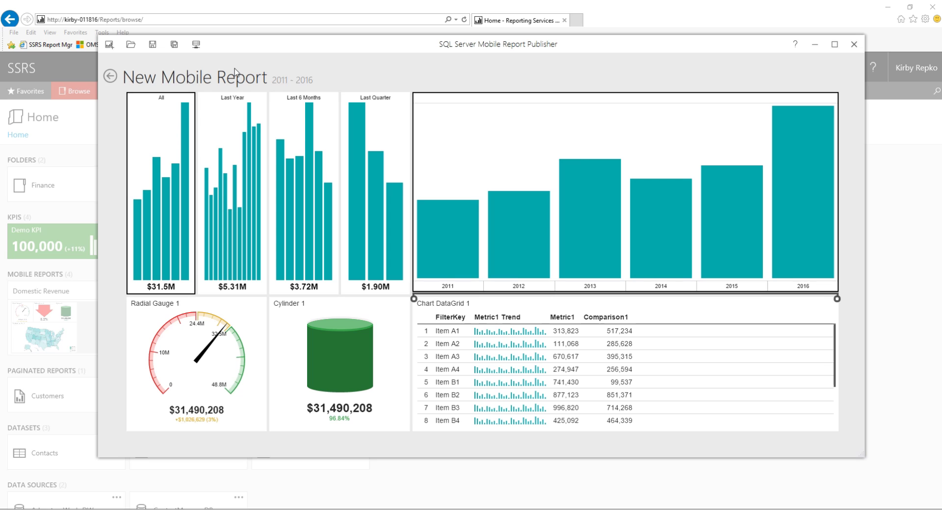
scroll(644, 344, "down", 3)
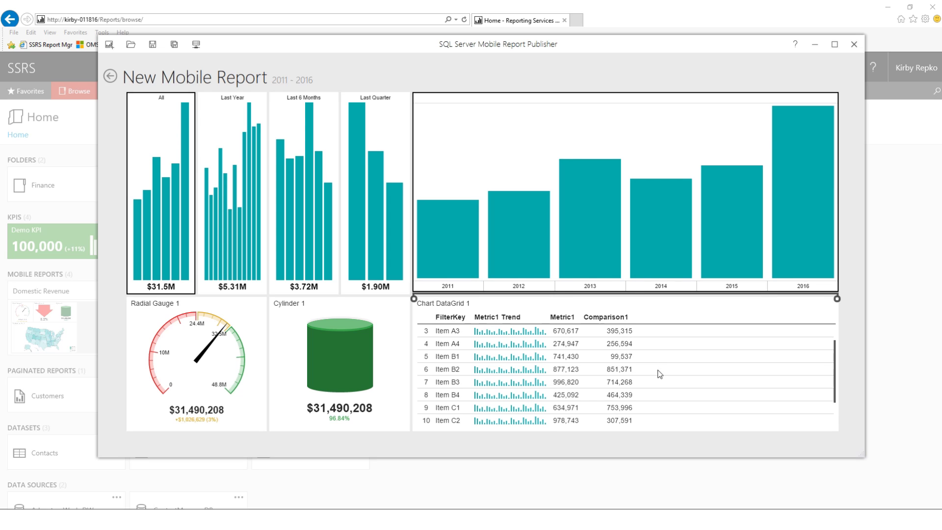
left_click(325, 248)
left_click(352, 237)
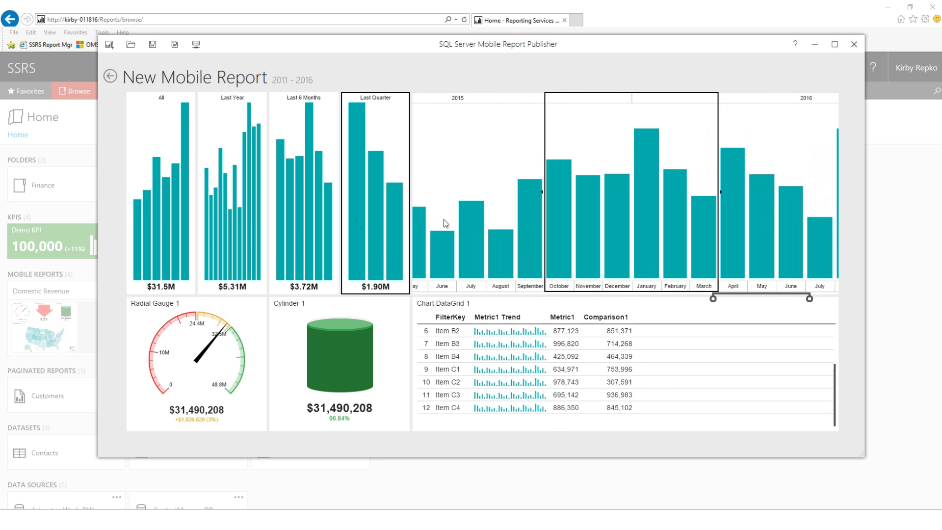
left_click_drag(481, 238, 700, 242)
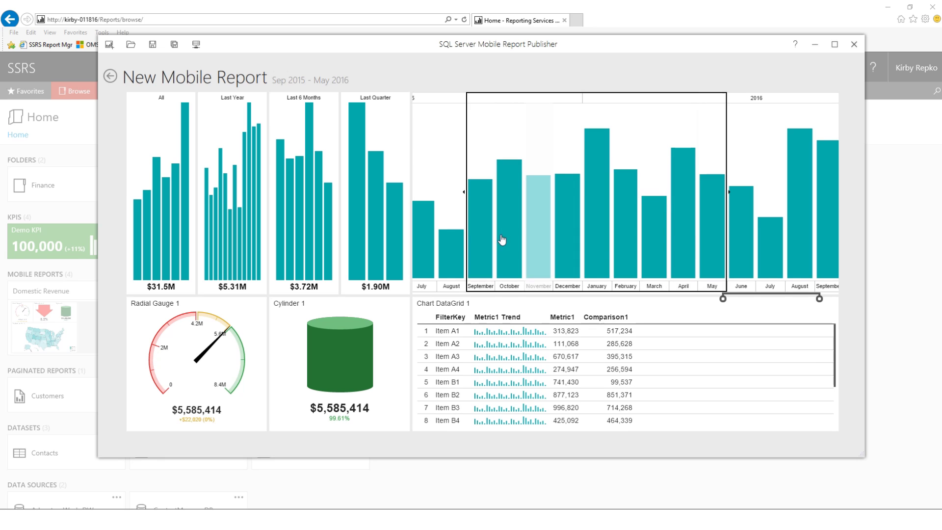
left_click(226, 222)
left_click(180, 223)
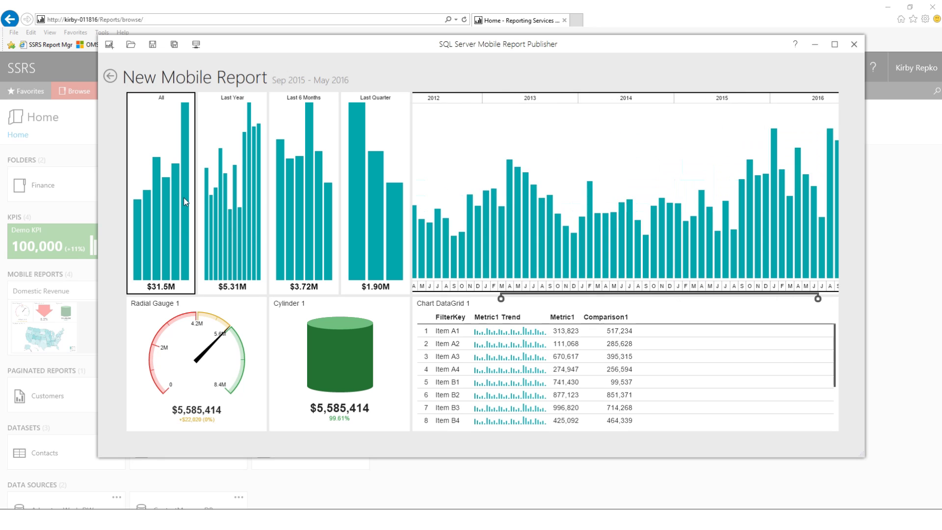
left_click(109, 76)
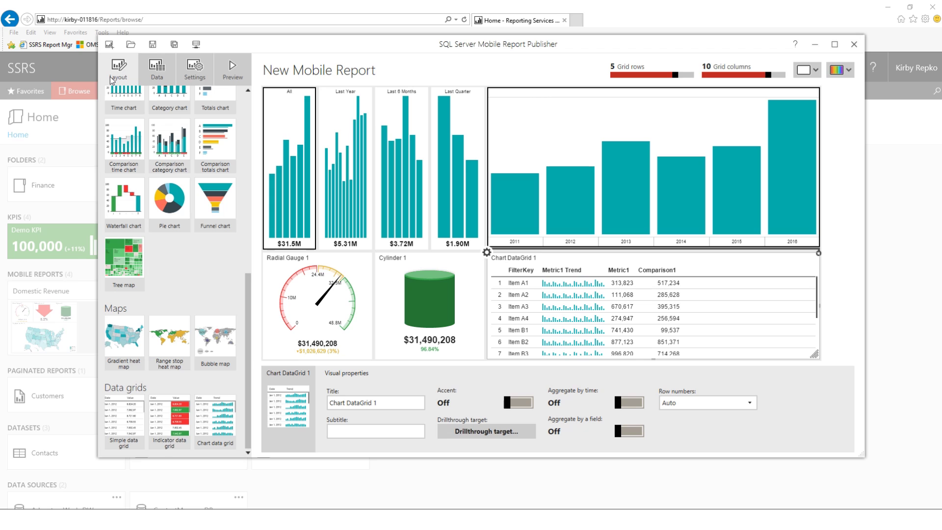
Step: Try the black colour theme, then restore the default teal theme
left_click(849, 71)
left_click(677, 189)
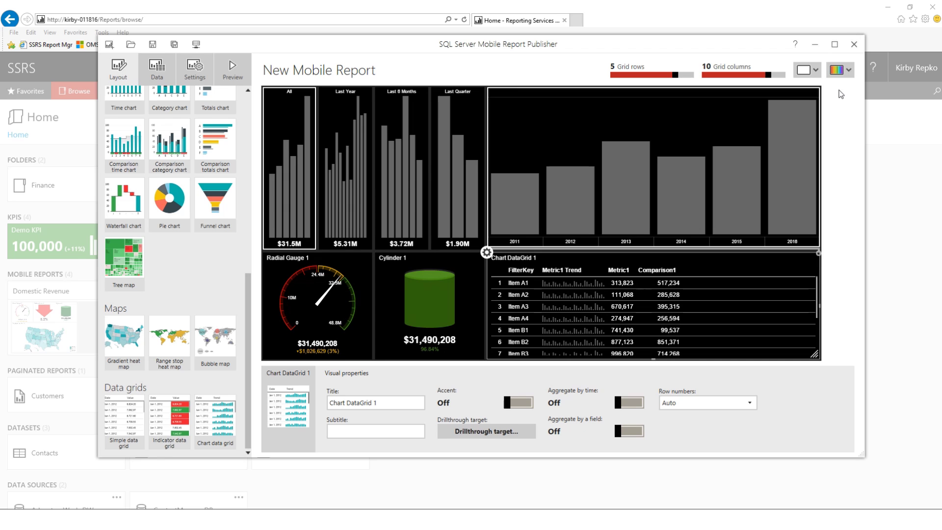
left_click(849, 71)
left_click(610, 130)
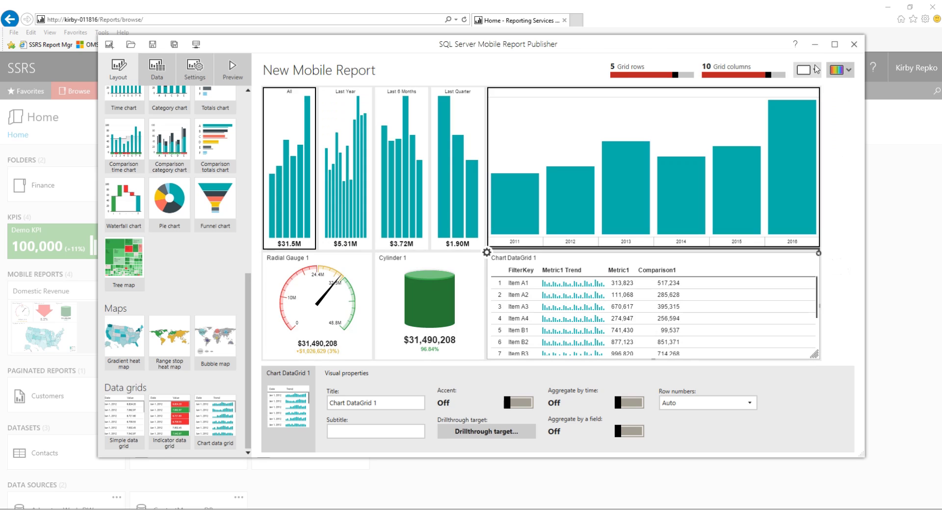
Step: Build the phone layout with the time navigator above Radial Gauge 1 and preview it
left_click(817, 71)
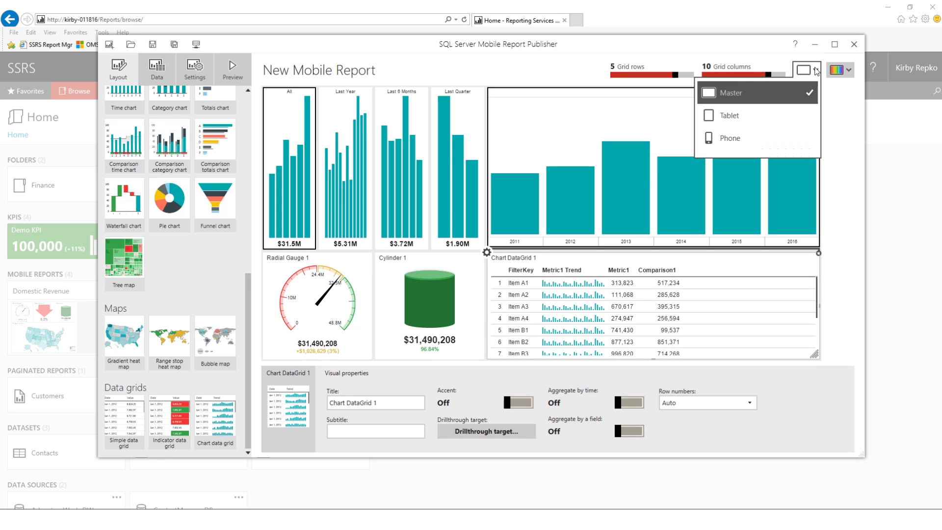
left_click(734, 142)
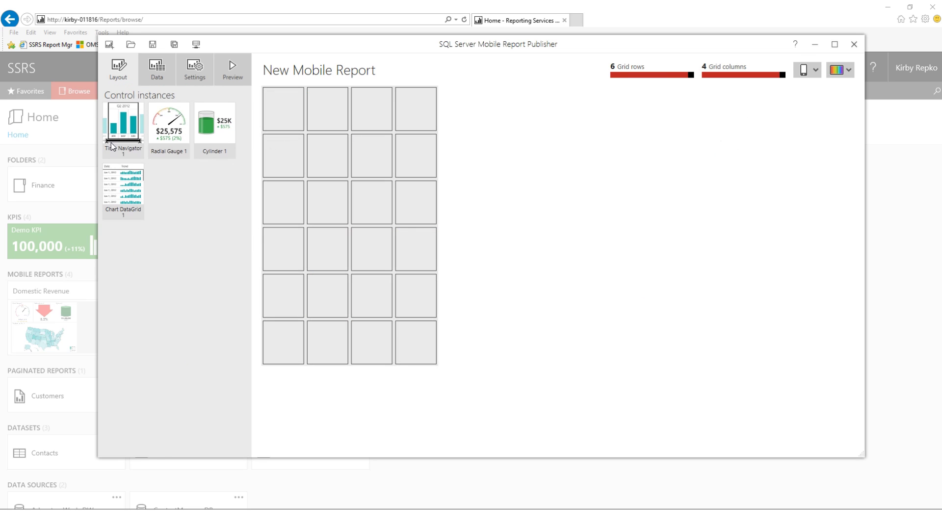
left_click_drag(114, 130, 431, 221)
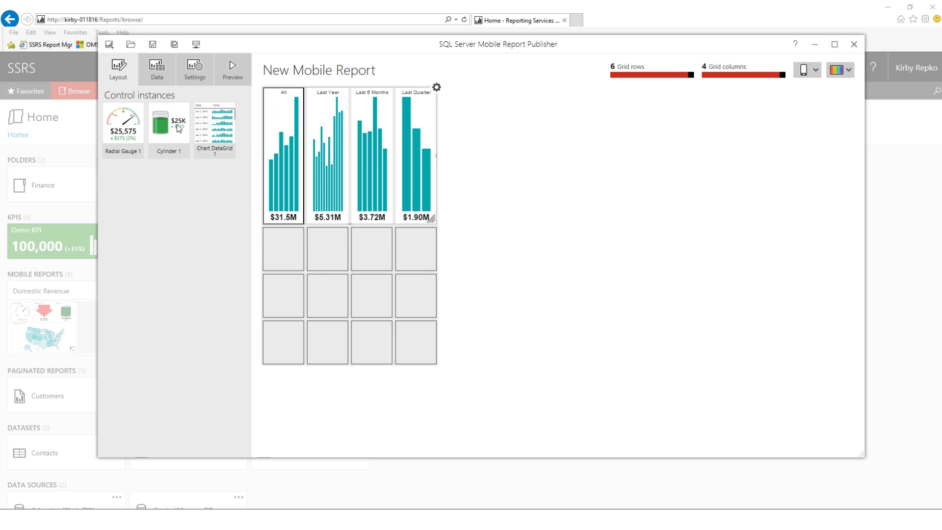
left_click_drag(193, 187, 430, 358)
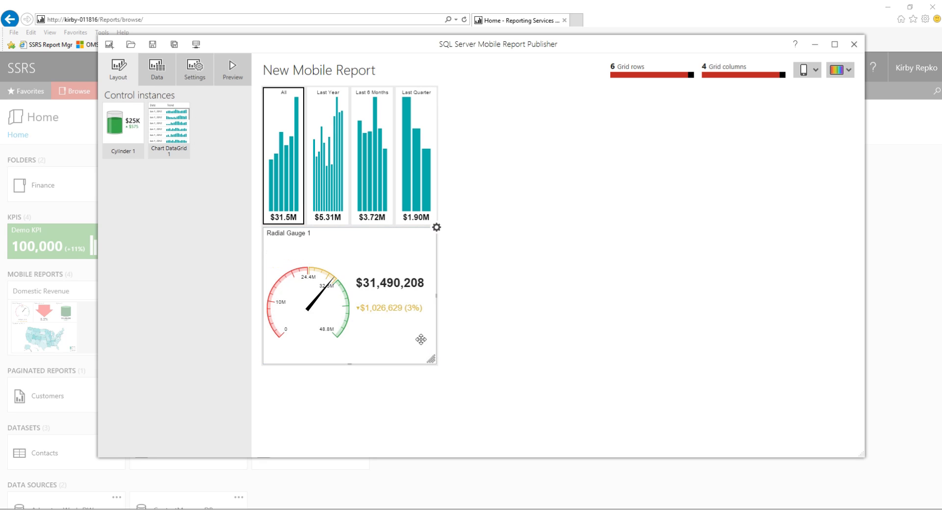
left_click(235, 65)
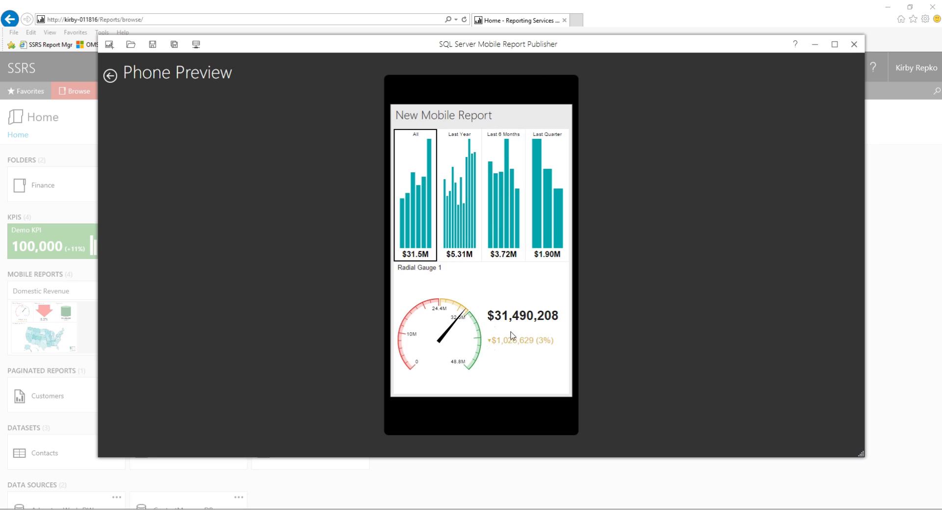
left_click(112, 74)
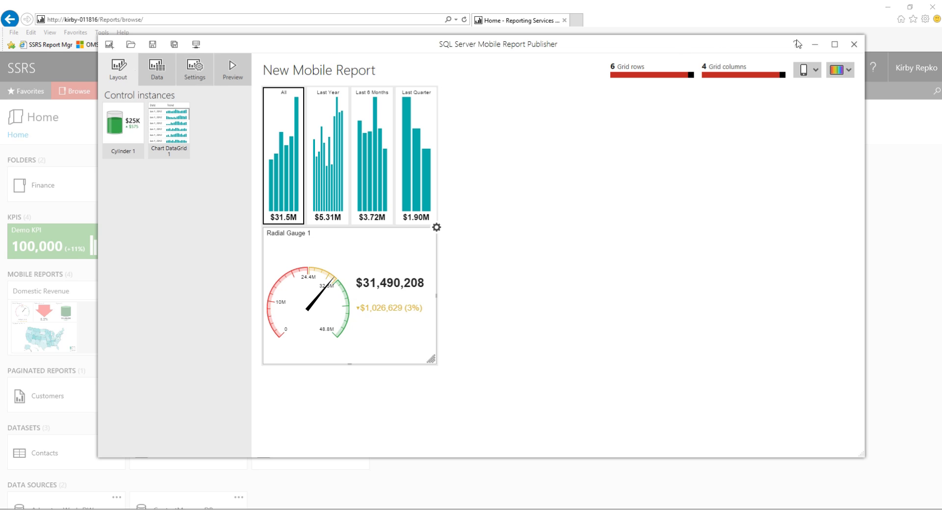
left_click(815, 73)
Step: Switch back to the master layout and briefly inspect the data view
left_click(757, 89)
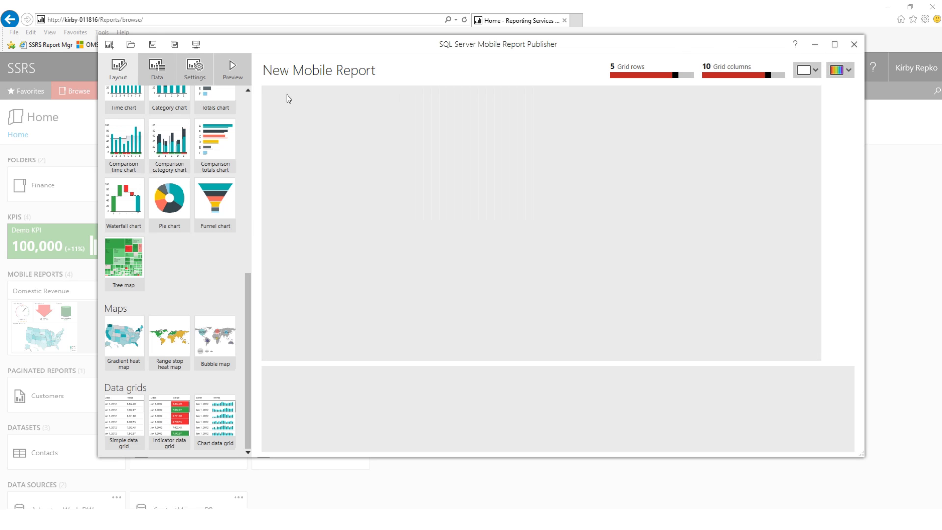
left_click(157, 71)
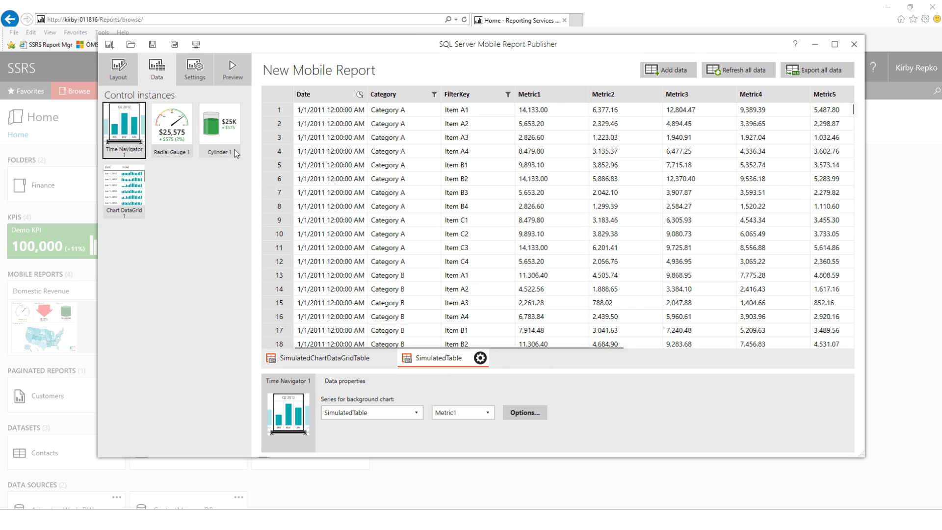
left_click(126, 74)
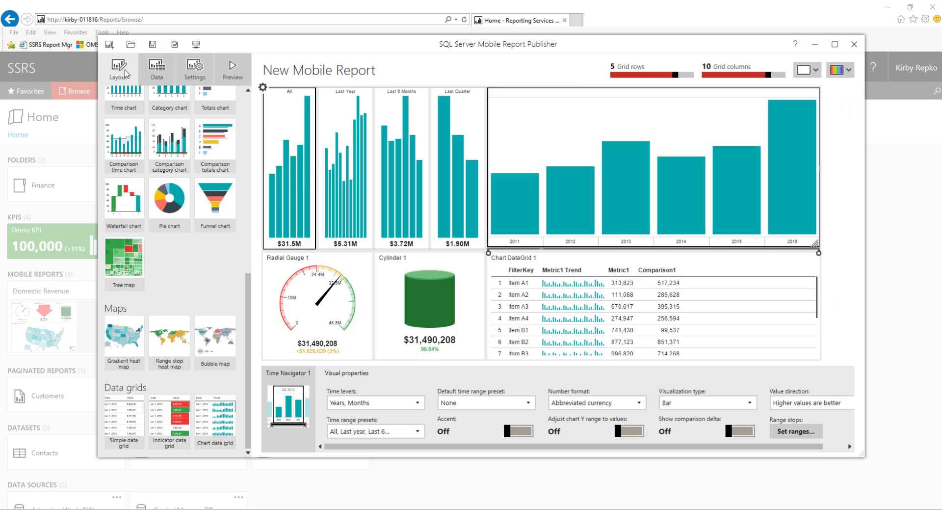
Step: Set Chart DataGrid 1's drillthrough target to the server's Drill Down mobile report
left_click(623, 307)
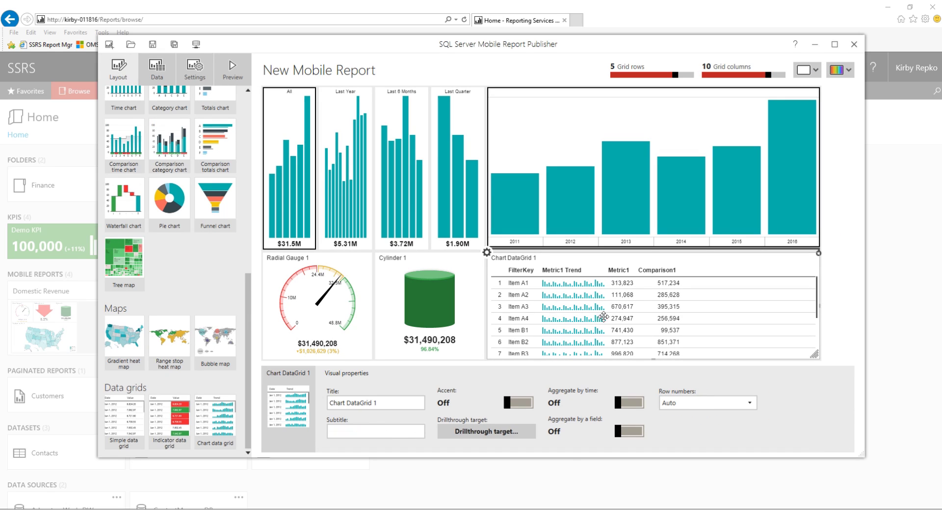
left_click(497, 434)
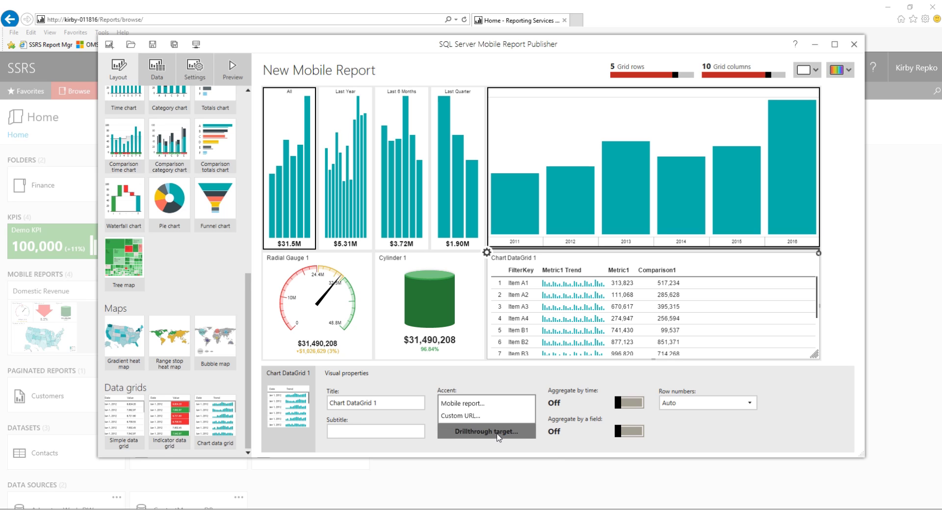
left_click(488, 404)
left_click(369, 208)
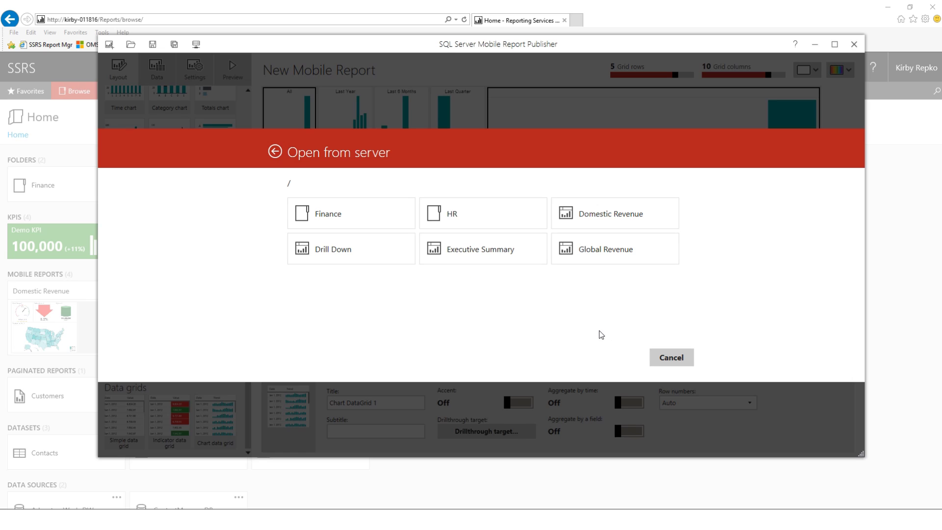
left_click(353, 254)
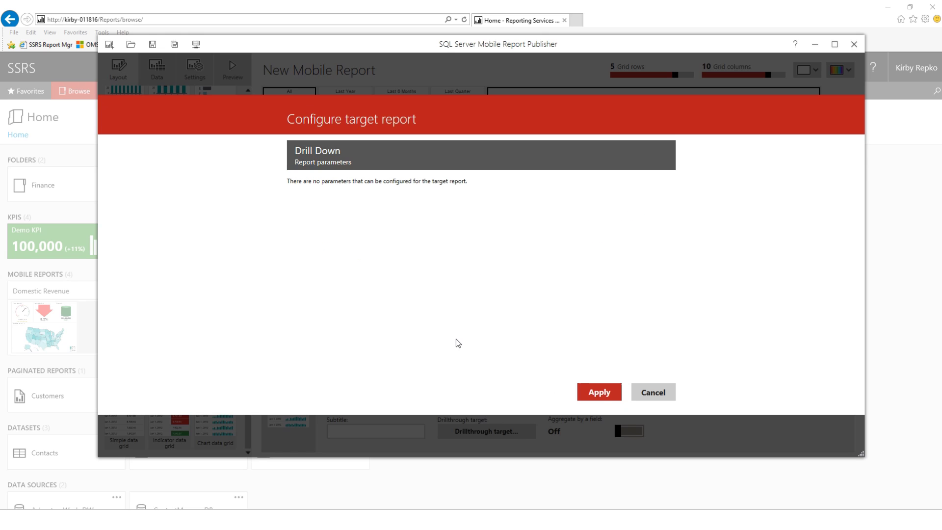
left_click(600, 392)
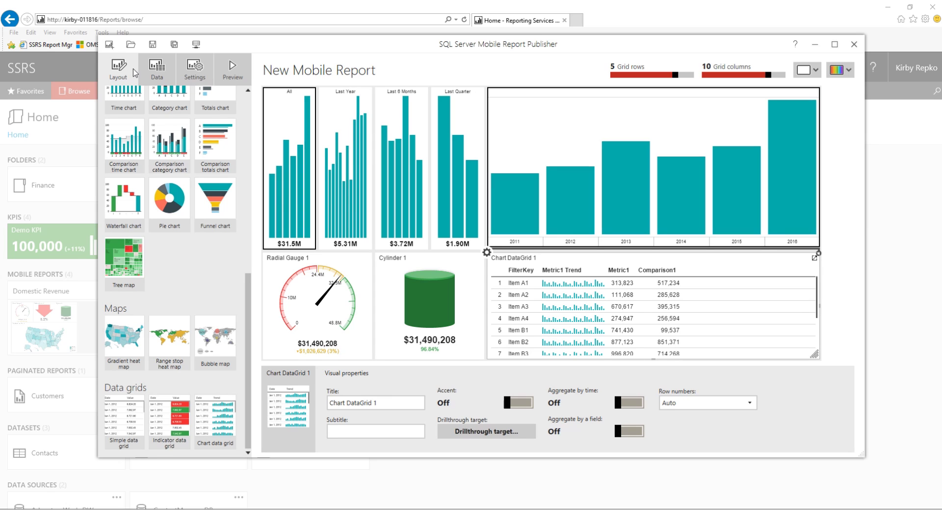
Step: Save the report to the server as Demo Mobile 1 and close Mobile Report Publisher
left_click(174, 47)
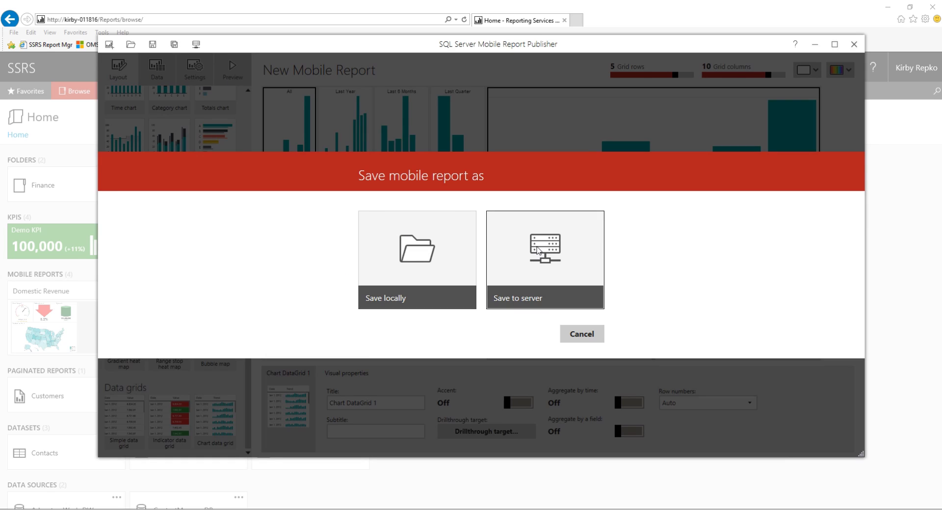
left_click(539, 250)
key("ctrl+a")
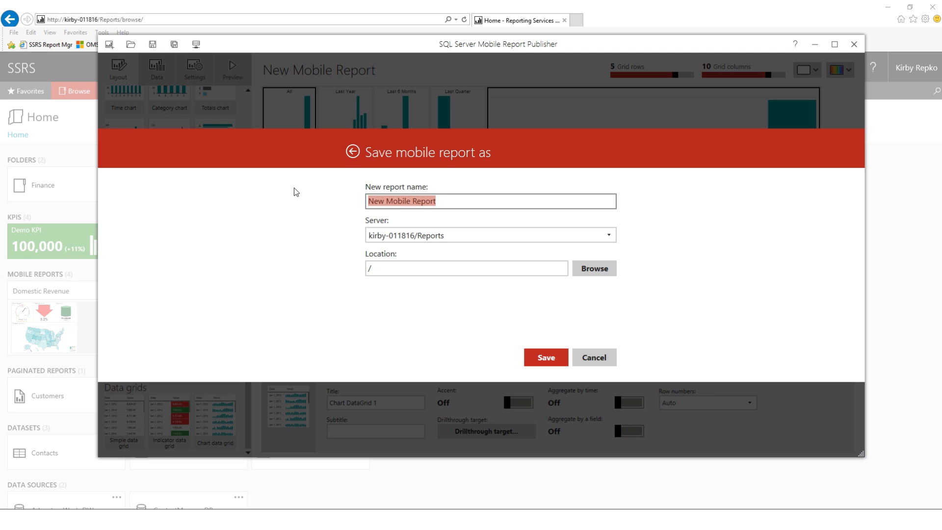
type("Demo")
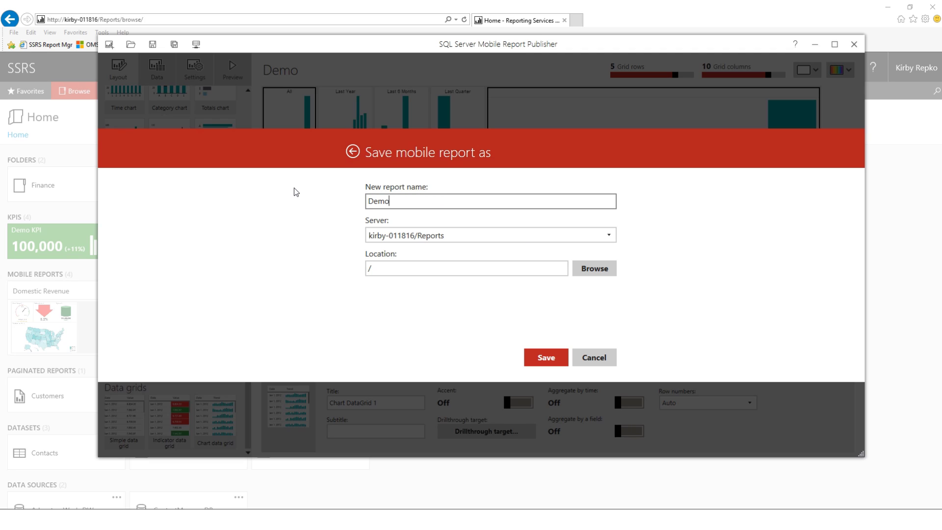
type(" Mobile 1")
key("Return")
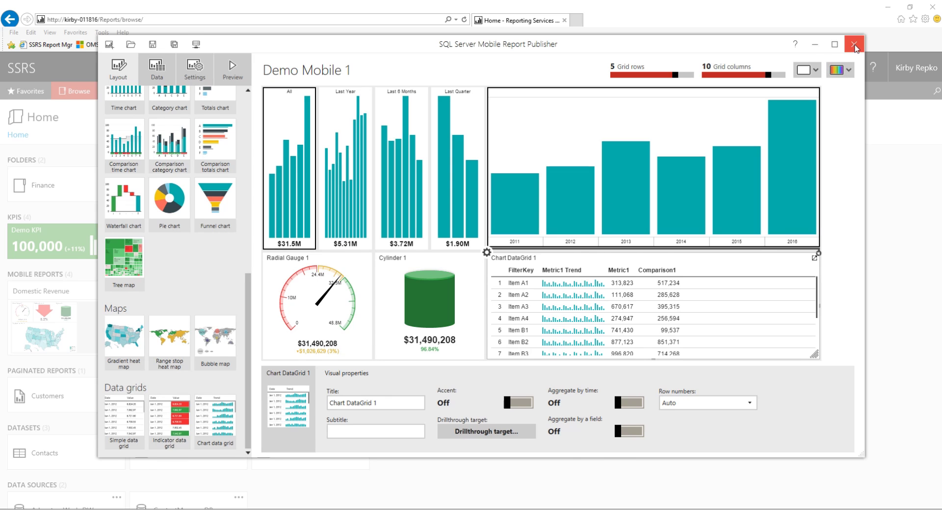
left_click(854, 44)
left_click(605, 158)
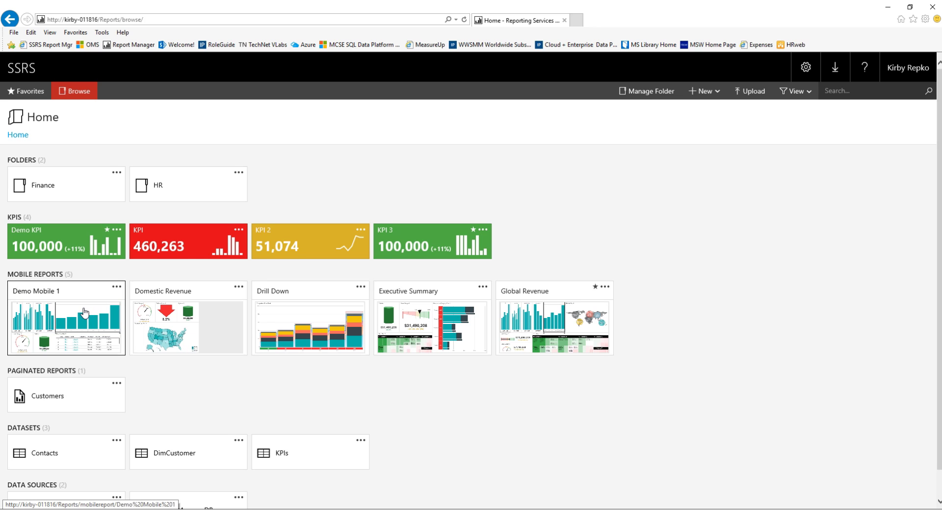
left_click(84, 313)
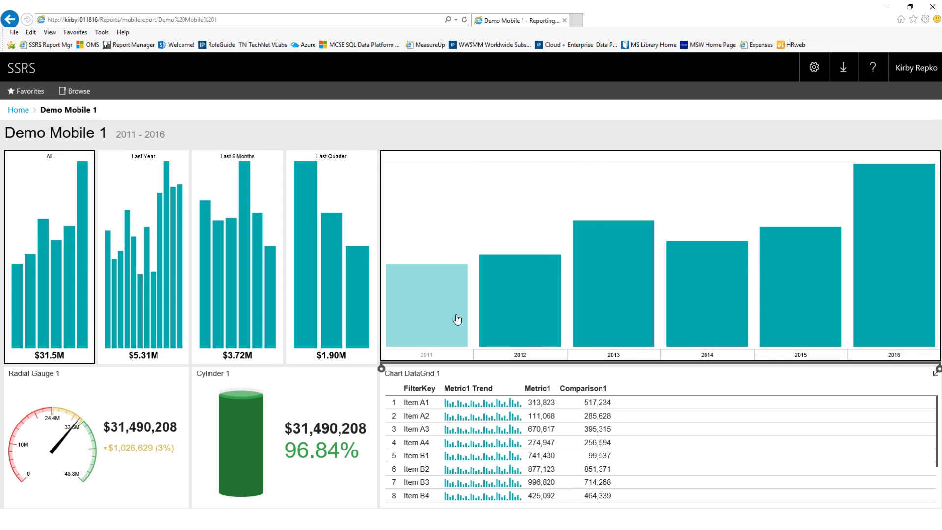
left_click(458, 319)
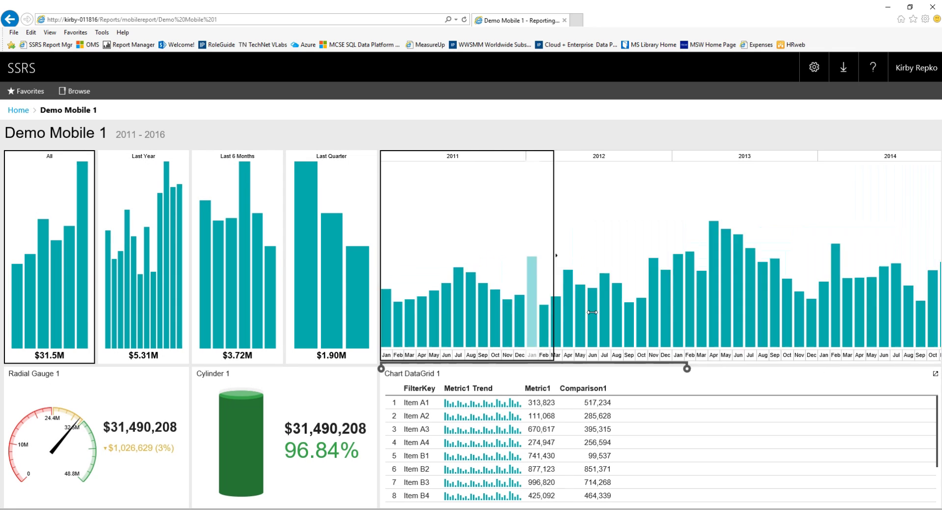
left_click(716, 302)
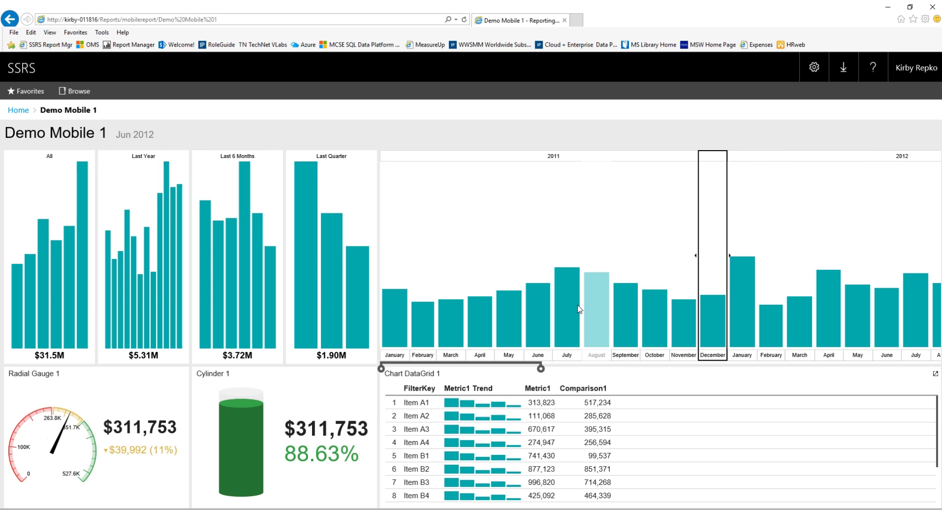
left_click_drag(719, 313, 737, 331)
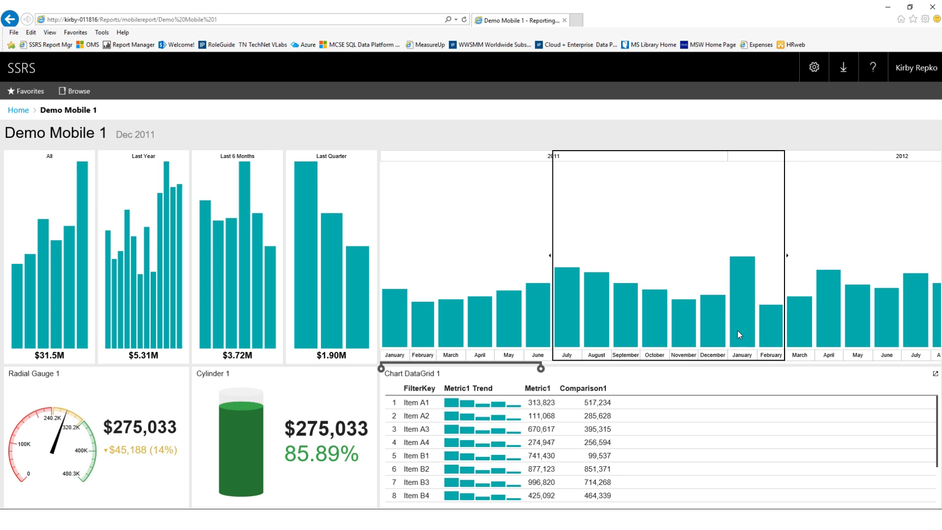
left_click(477, 443)
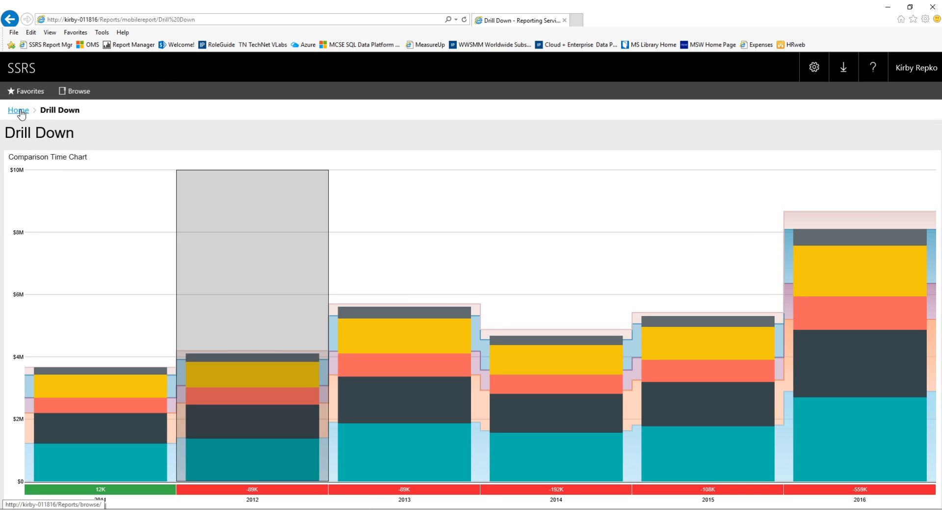
left_click(19, 110)
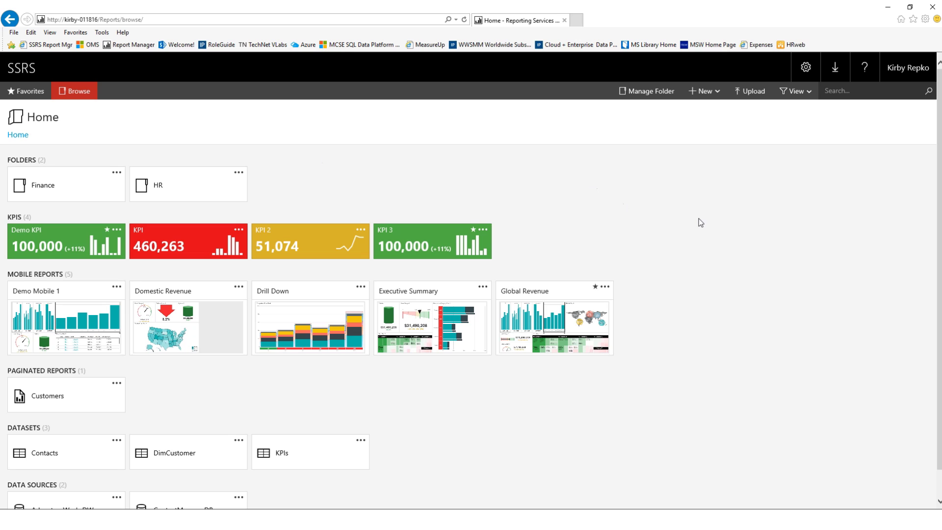
scroll(698, 218, "down", 1)
Step: Choose Paginated Report from the + New menu to launch Report Builder
left_click(702, 91)
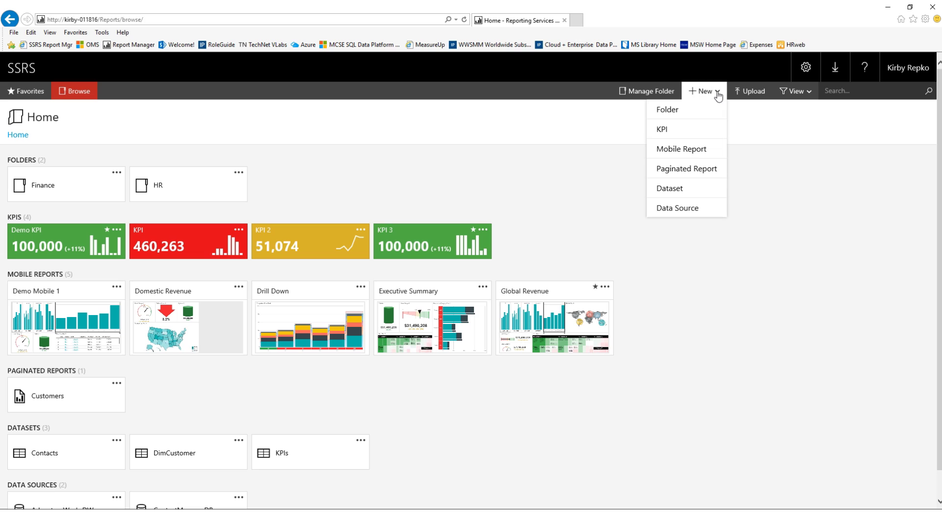
left_click(684, 175)
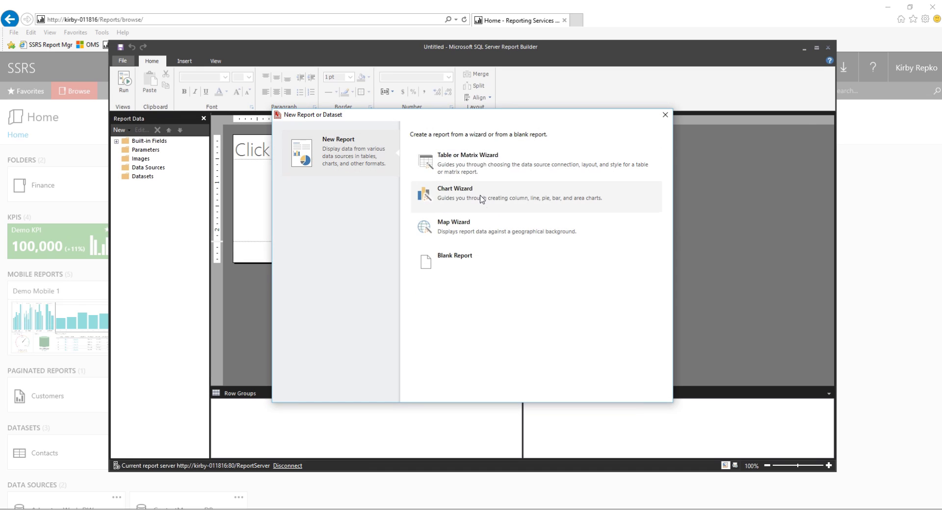
Step: In the Chart Wizard, create an AdventureWorksDW dataset from the pasted education count query and run it
left_click(479, 194)
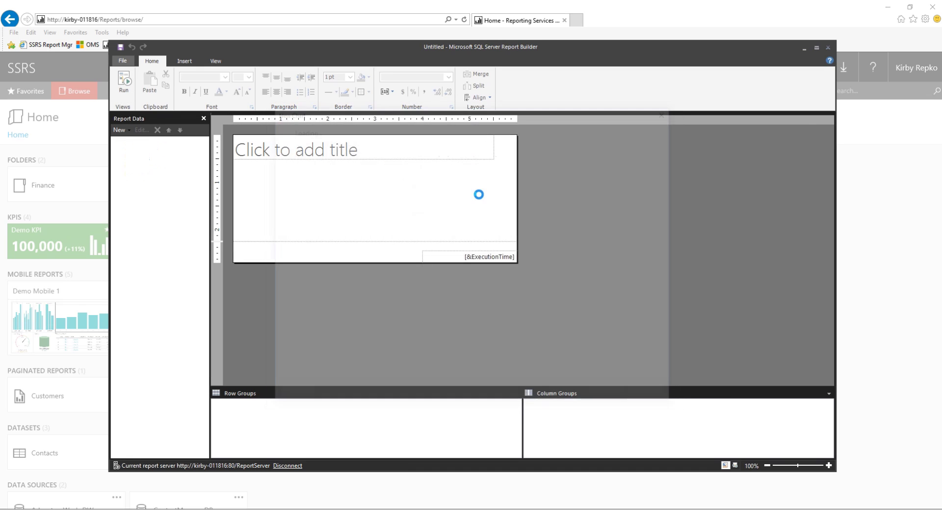
left_click(298, 365)
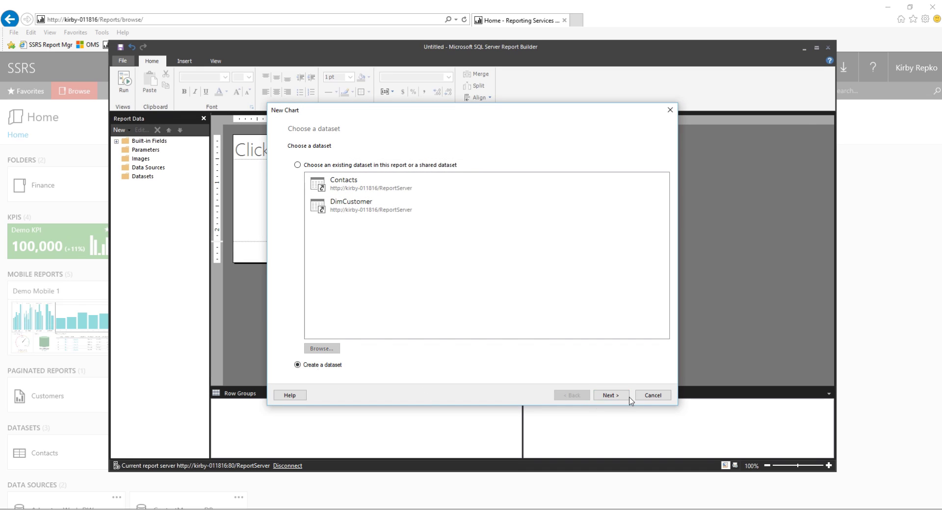
left_click(610, 395)
left_click(377, 200)
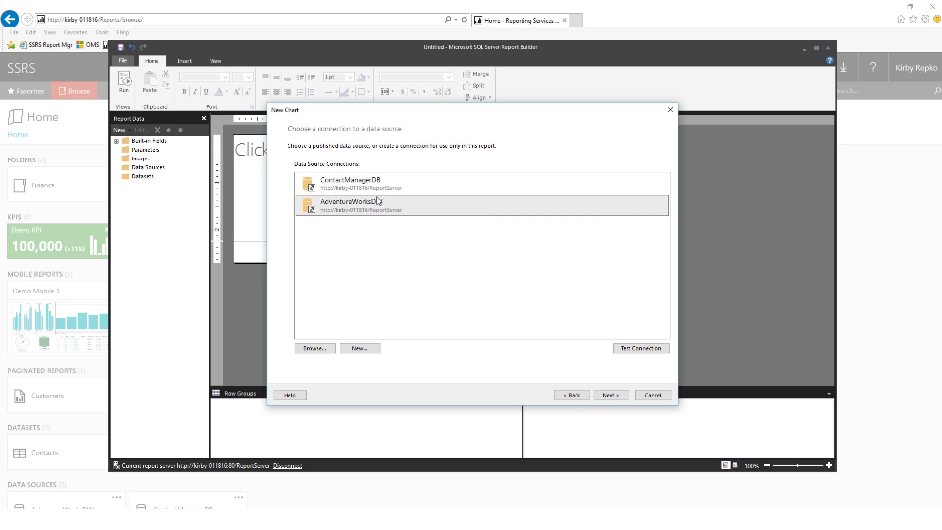
left_click(608, 394)
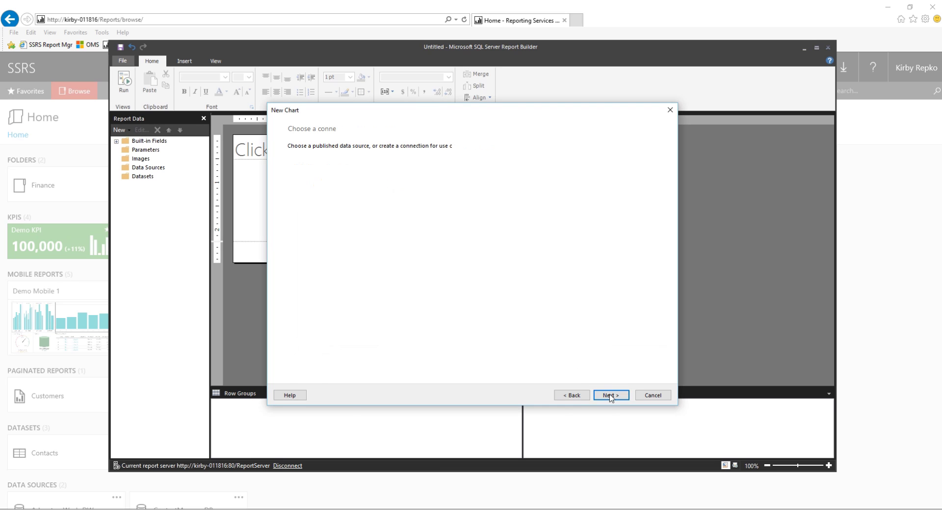
left_click(312, 169)
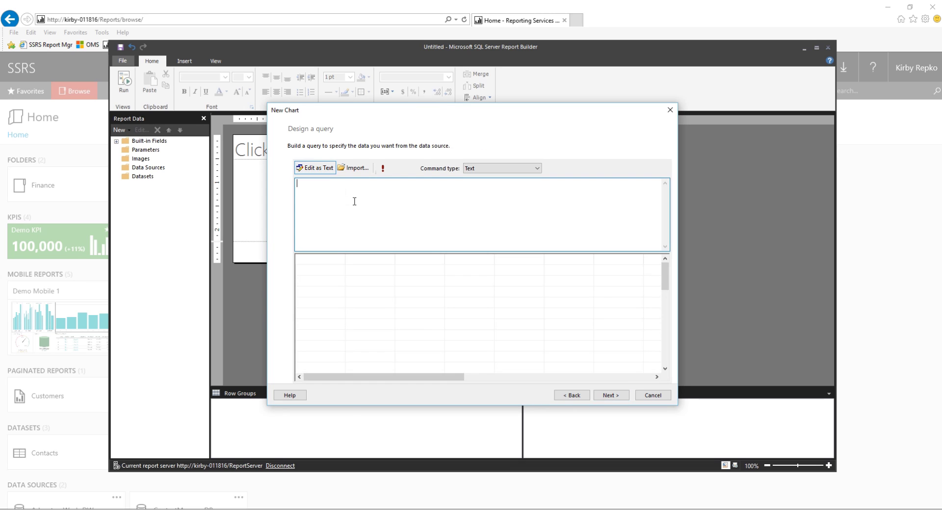
type("SELECT EnglishEducation, count(1) as Count     FROM dimcustomer GROUP BY EnglishEducation")
left_click(391, 170)
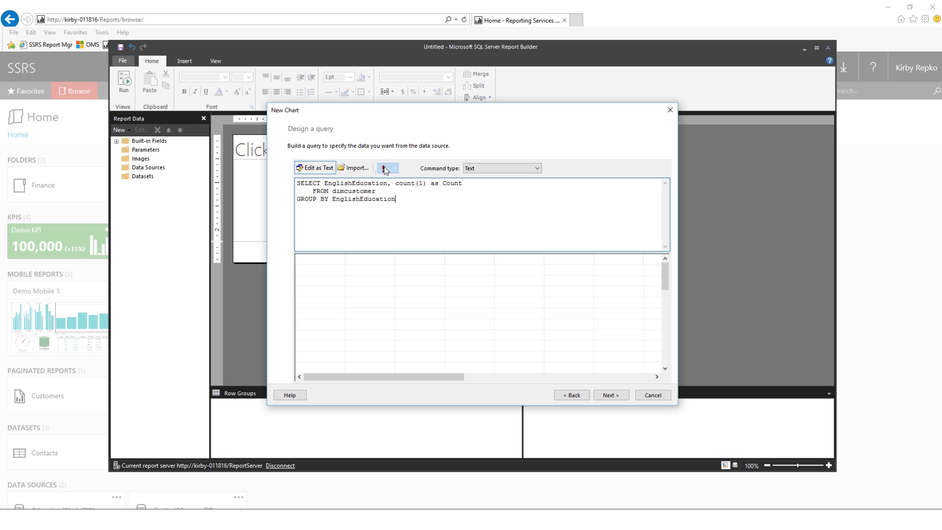
left_click(606, 395)
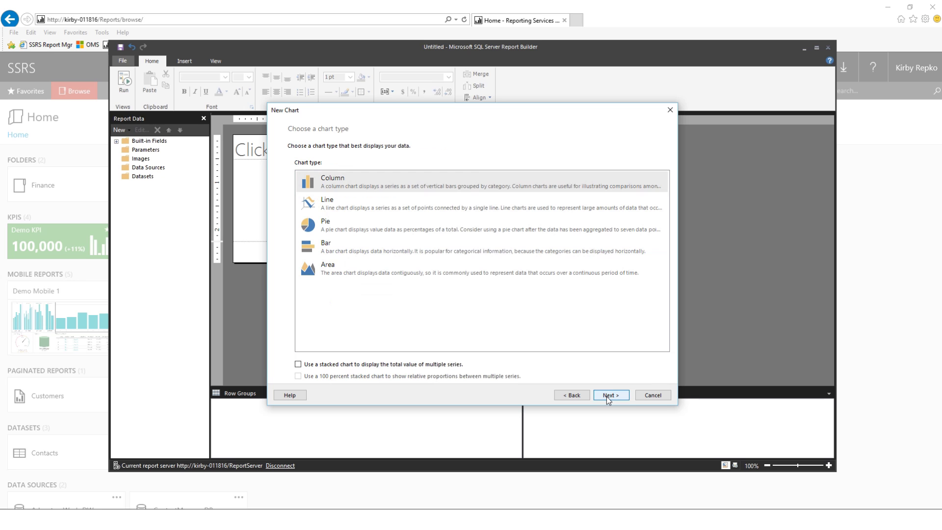
Step: Build a column chart with Count as values and EnglishEducation as categories, then finish
left_click(609, 395)
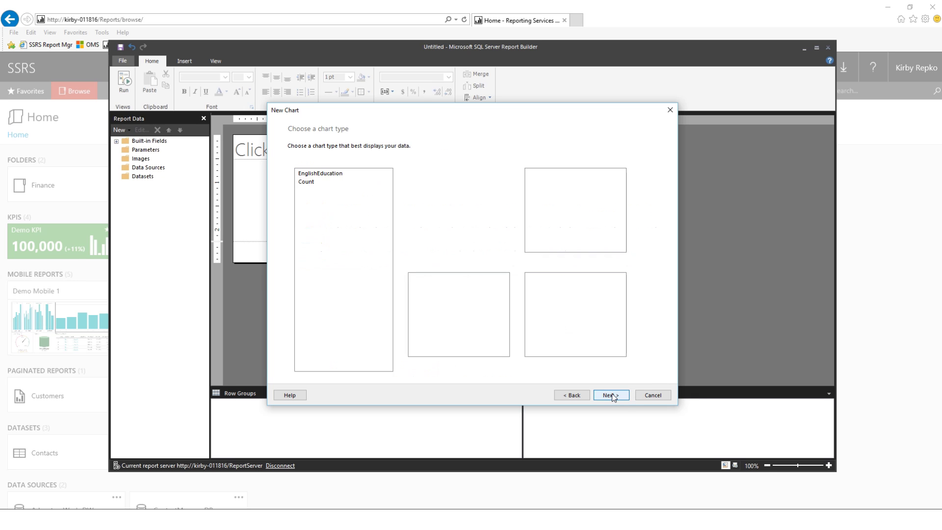
left_click_drag(315, 185, 558, 318)
left_click_drag(344, 174, 461, 286)
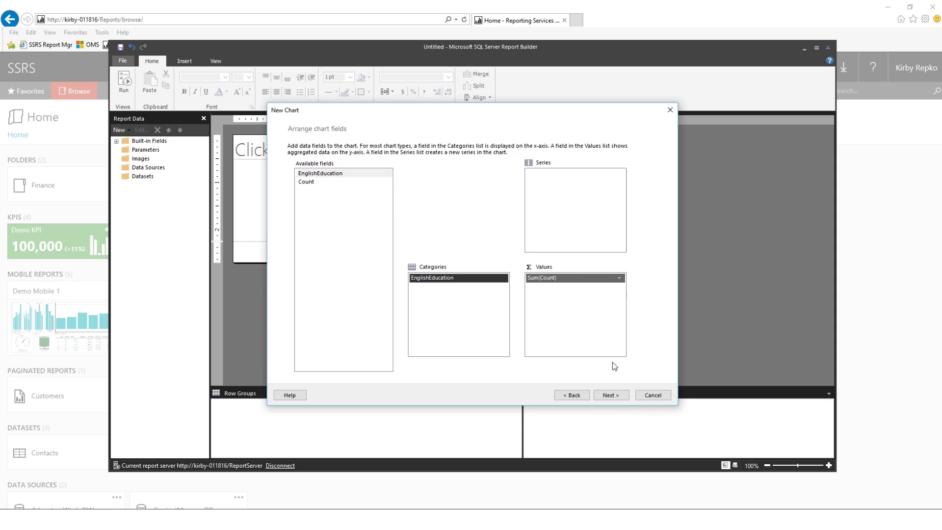
left_click(615, 396)
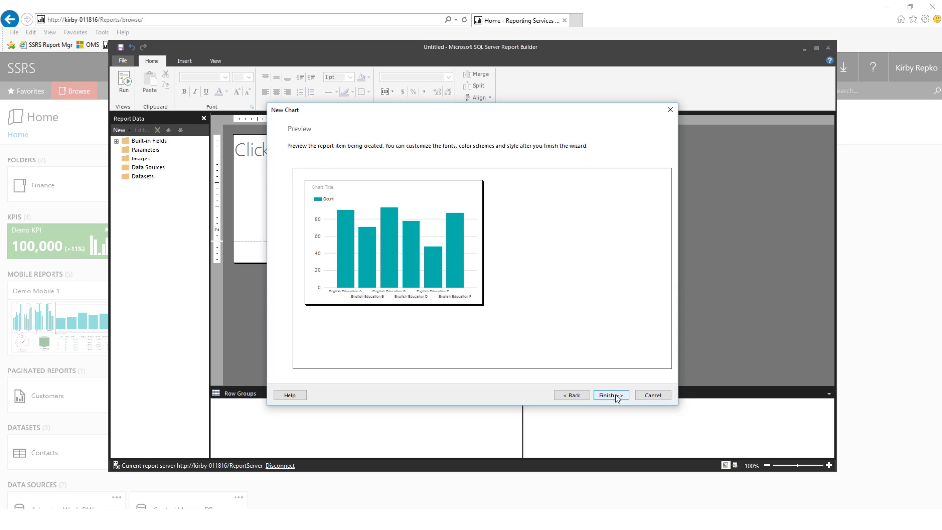
left_click(611, 394)
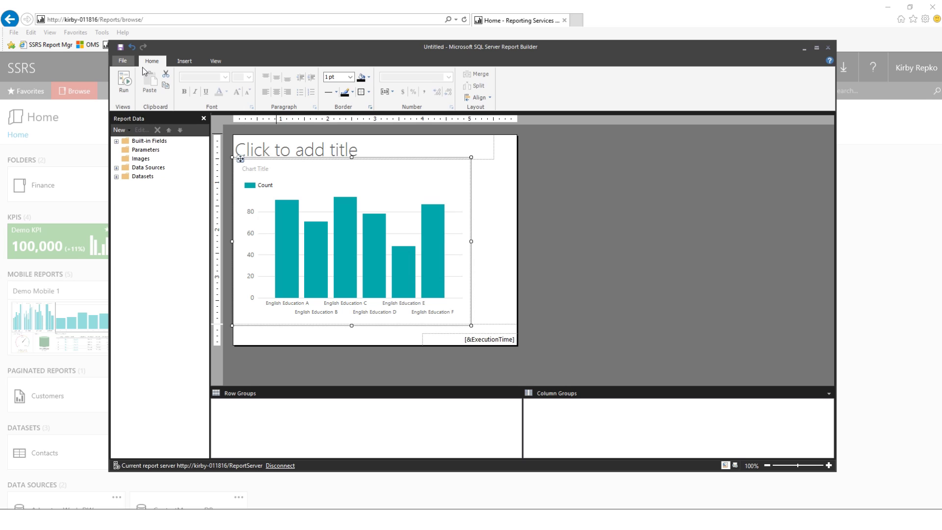
Step: Title the report 'Sample Chart' and widen the report body and the chart
left_click(313, 146)
type("S")
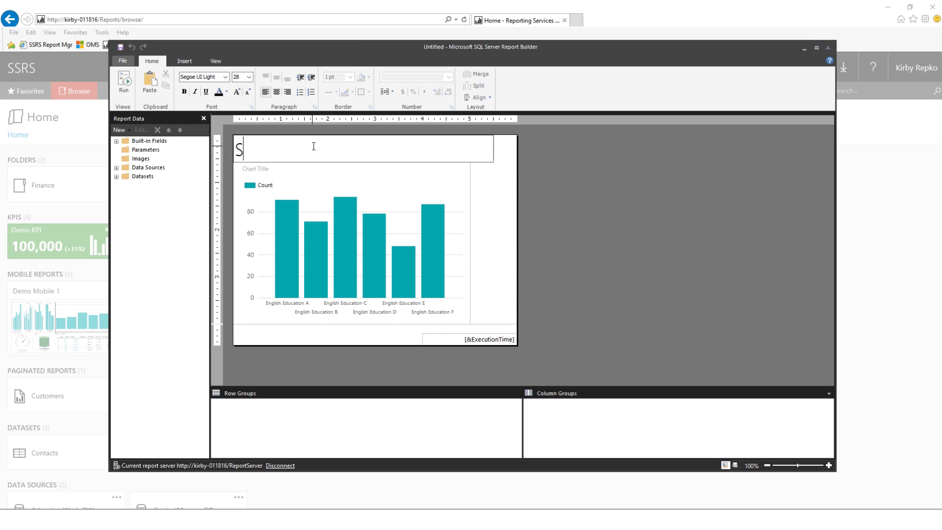
type("ample Chart")
left_click(522, 250)
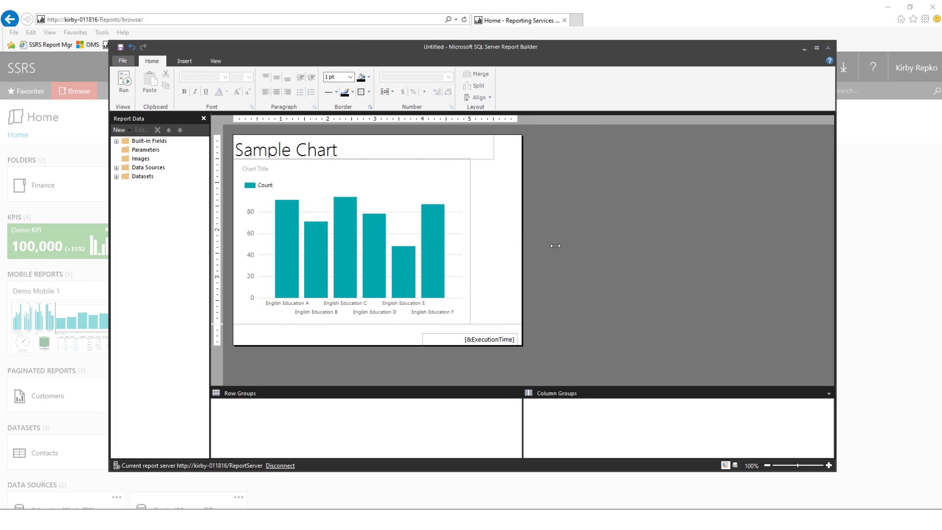
left_click_drag(517, 248, 590, 248)
left_click(470, 247)
left_click_drag(470, 247, 568, 243)
Step: Save the report to the server as PaginatedReport1 and close Report Builder
left_click(121, 62)
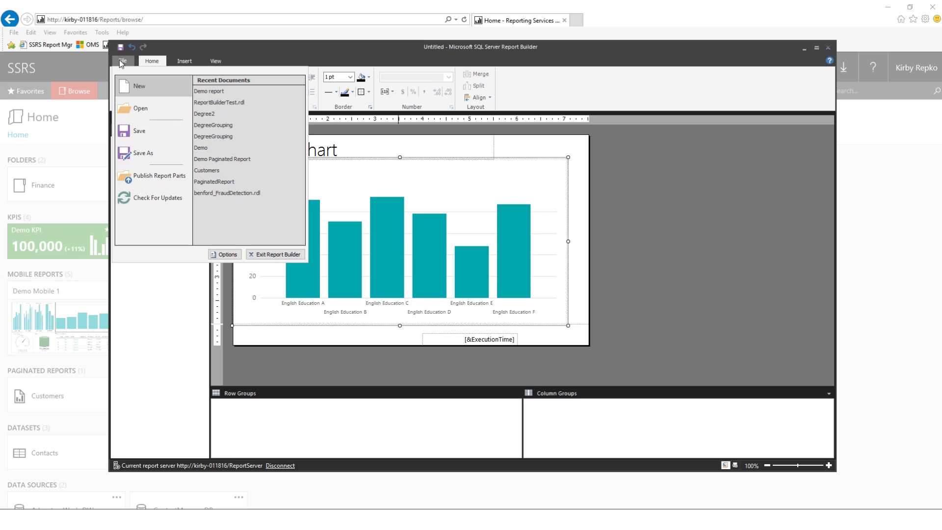
left_click(152, 152)
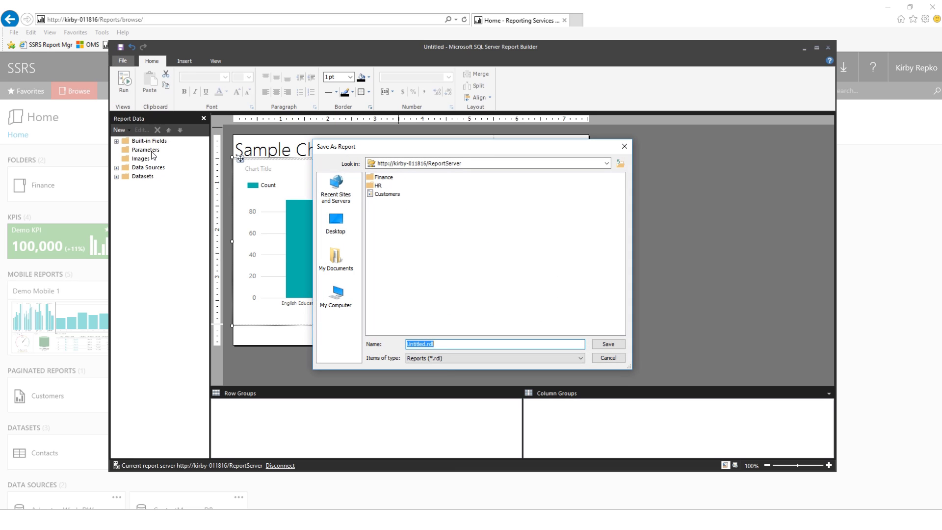
type("PaginatedReport1")
key("Return")
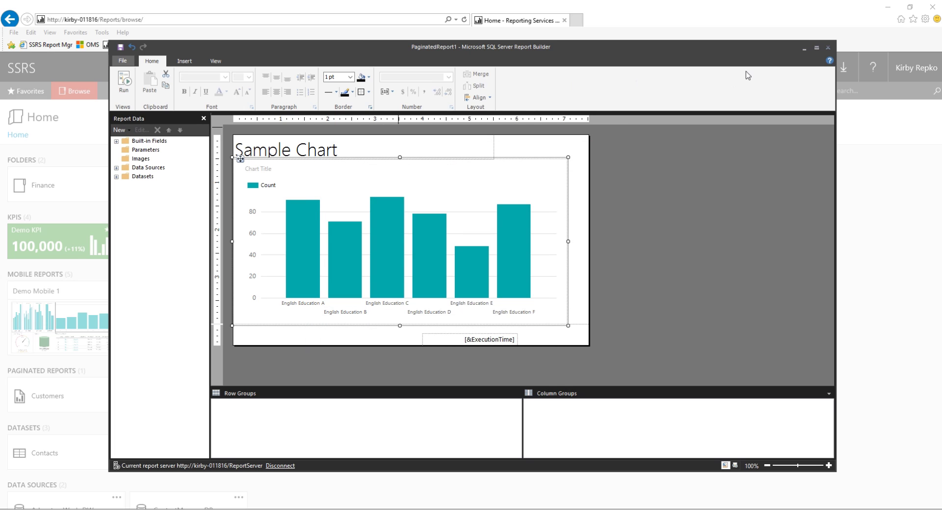
left_click(826, 48)
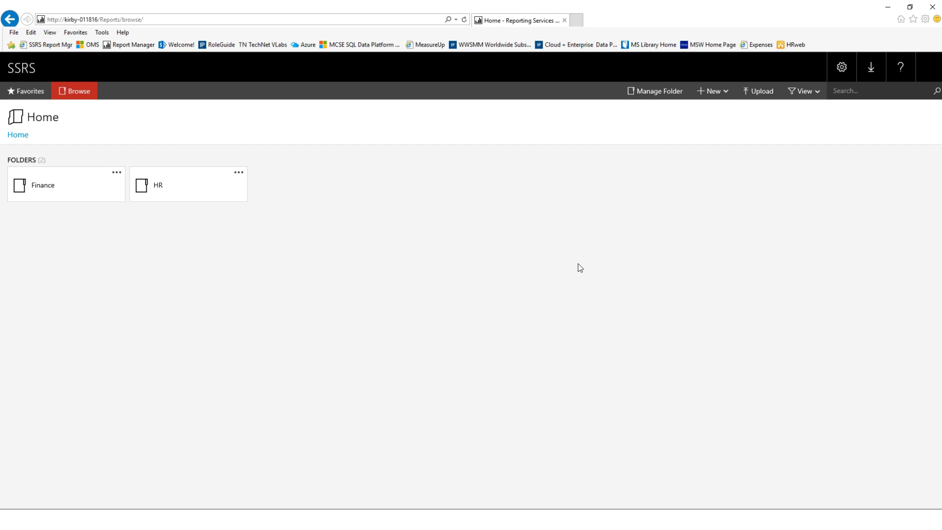
Step: View PaginatedReport1 and export it to PowerPoint as PaginatedReport1.pptx
scroll(577, 264, "down", 1)
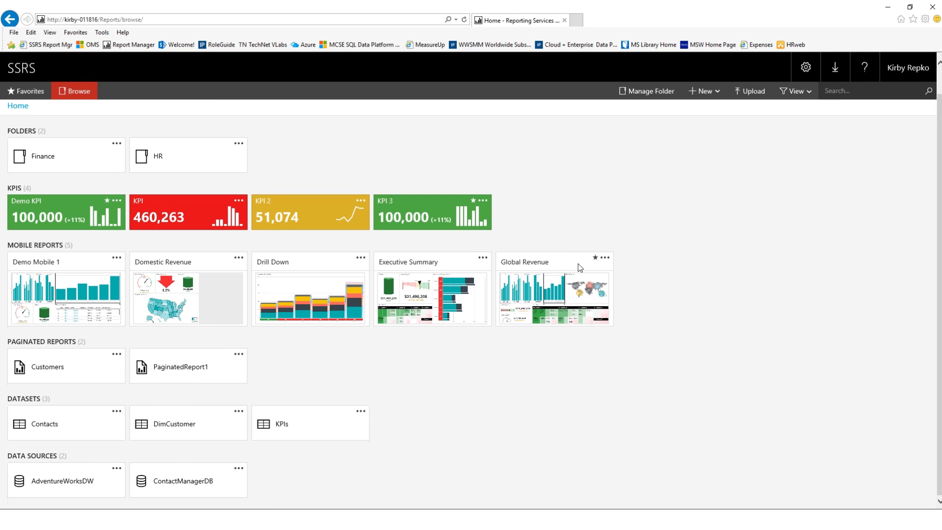
left_click(200, 373)
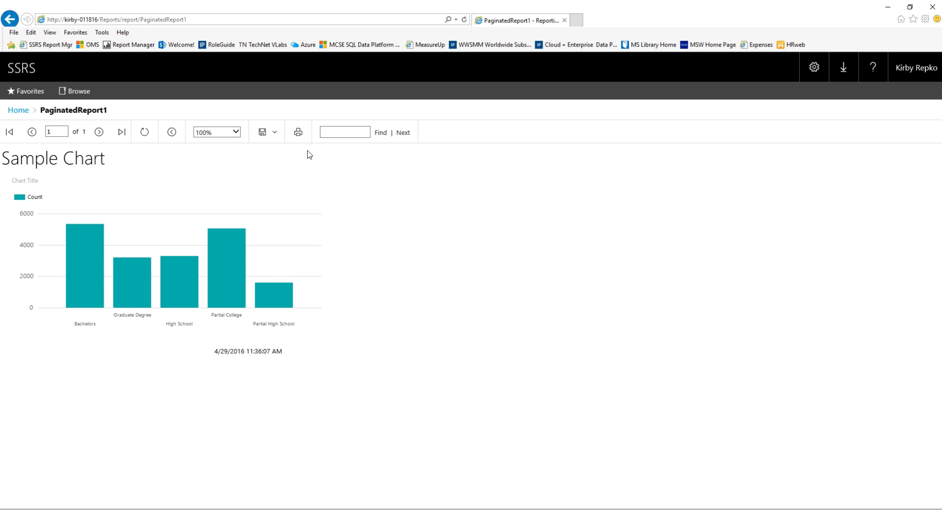
left_click(275, 136)
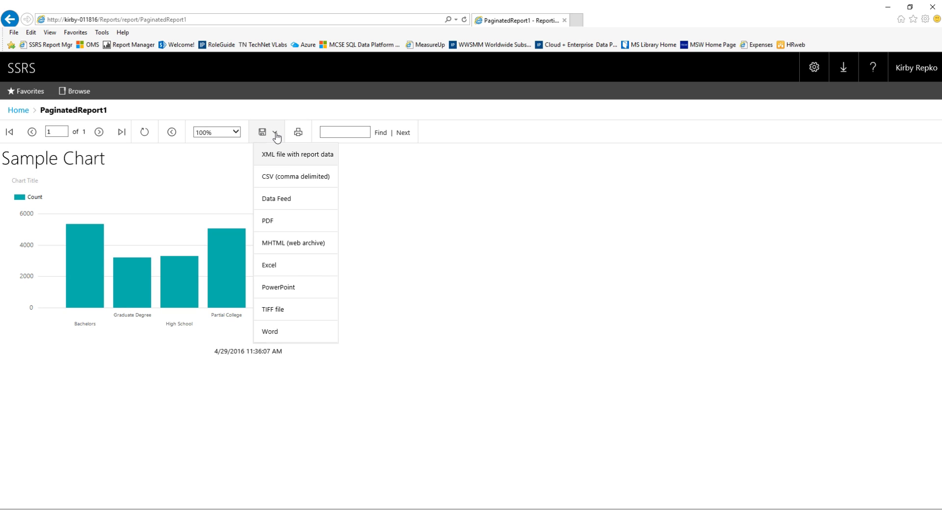
left_click(295, 290)
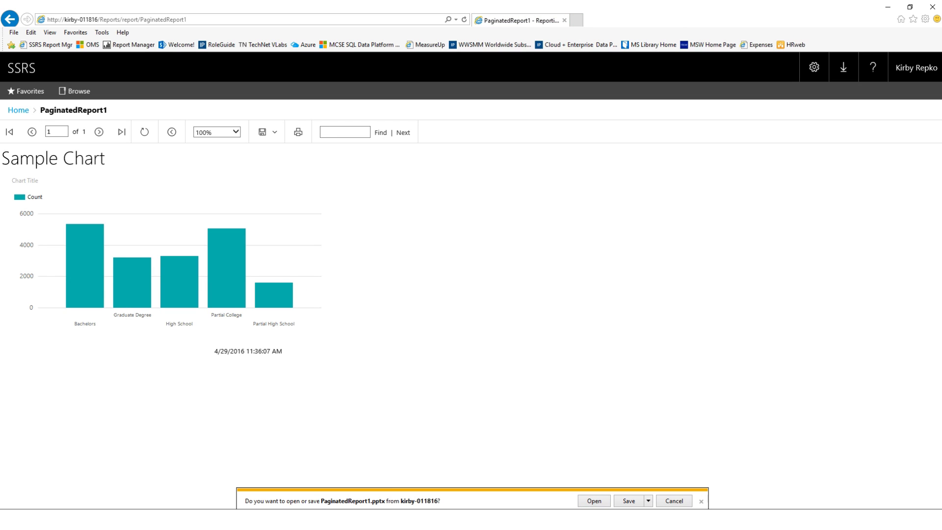
Step: Open PaginatedReport1.pptx in PowerPoint, maximize the Sample Chart slide, then close it
left_click(597, 500)
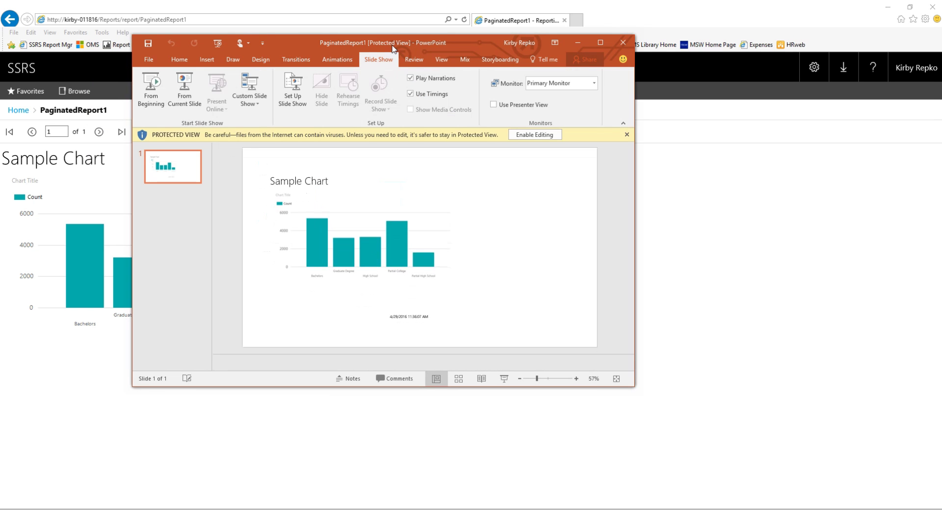
double_click(392, 48)
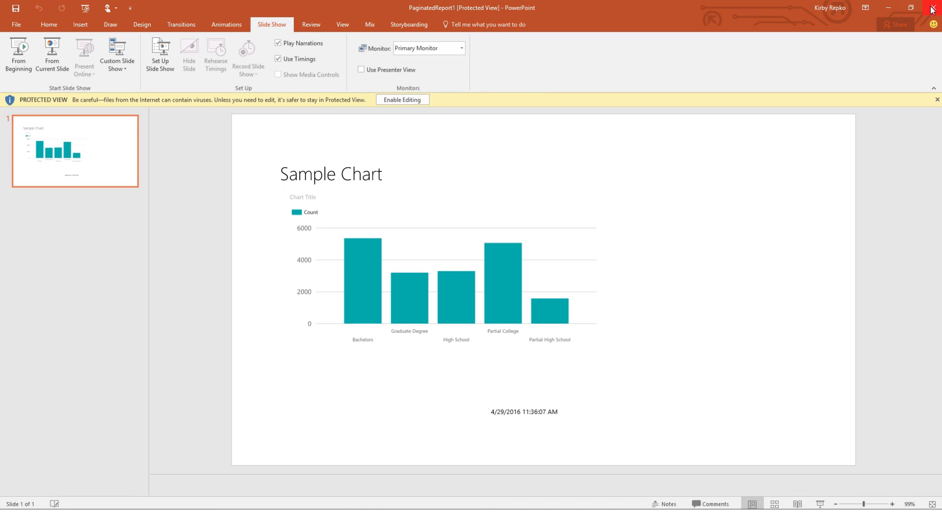
left_click(932, 9)
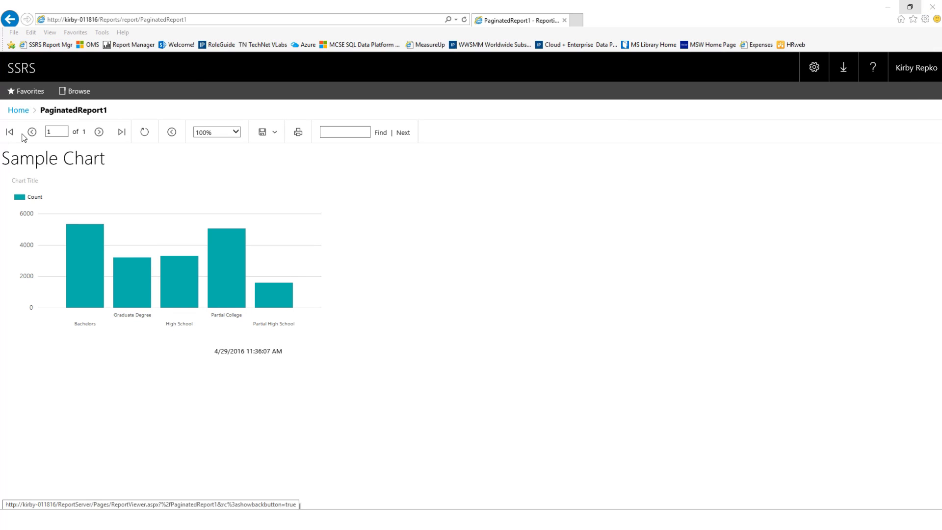
Step: Return to the Home folder and upload the IMDB file from the SSRS folder
left_click(22, 111)
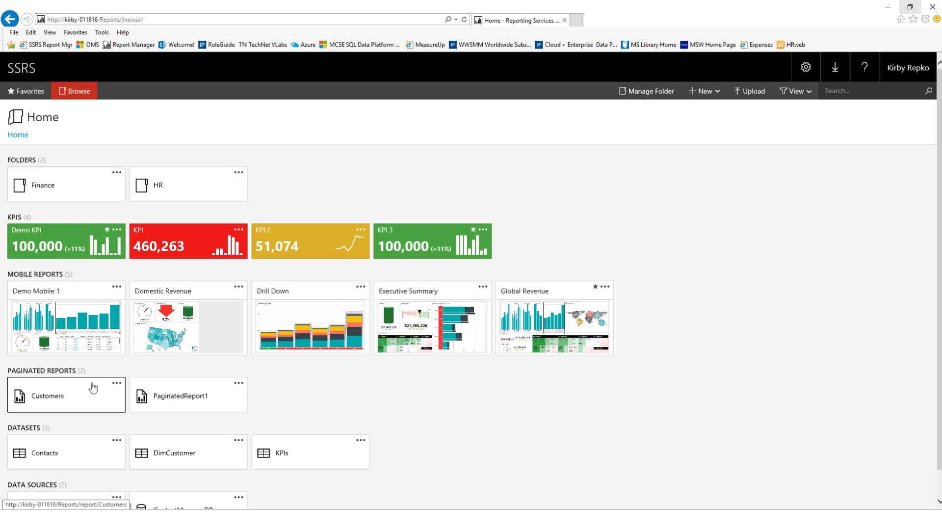
scroll(431, 422, "down", 1)
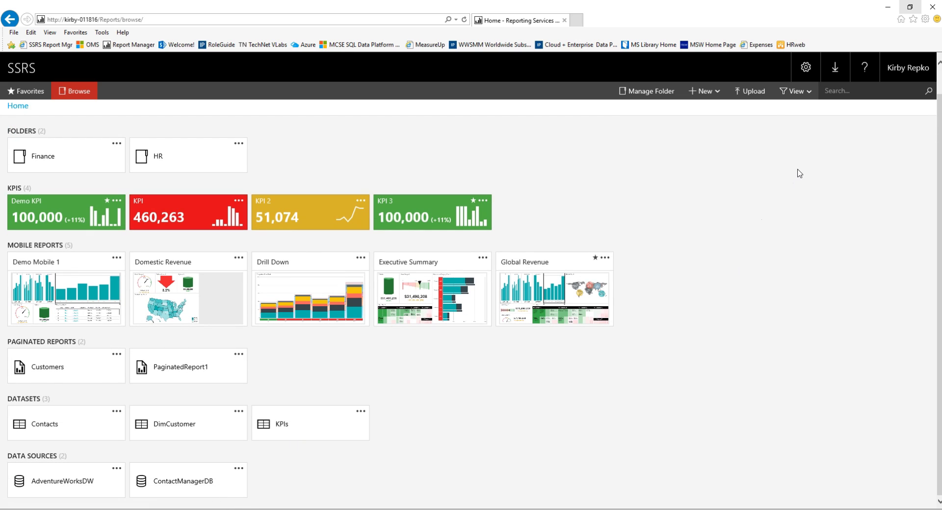
left_click(754, 98)
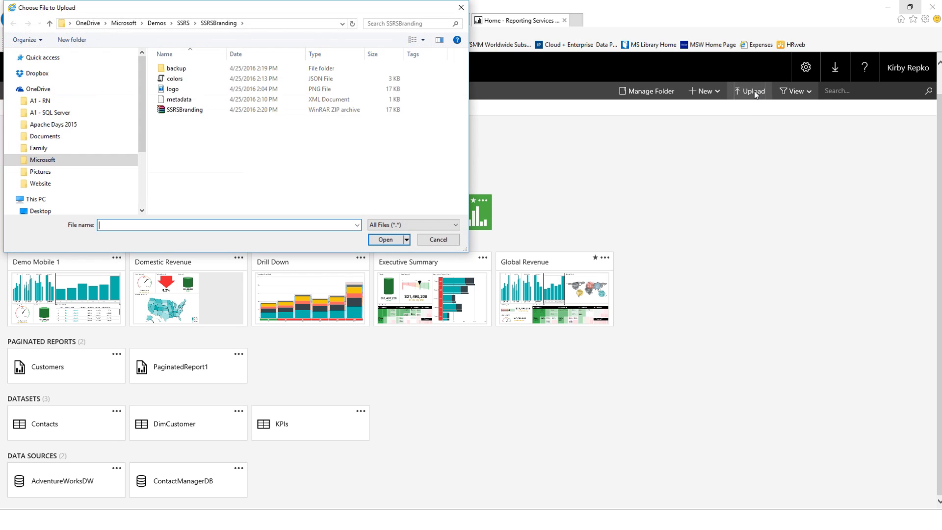
left_click(50, 23)
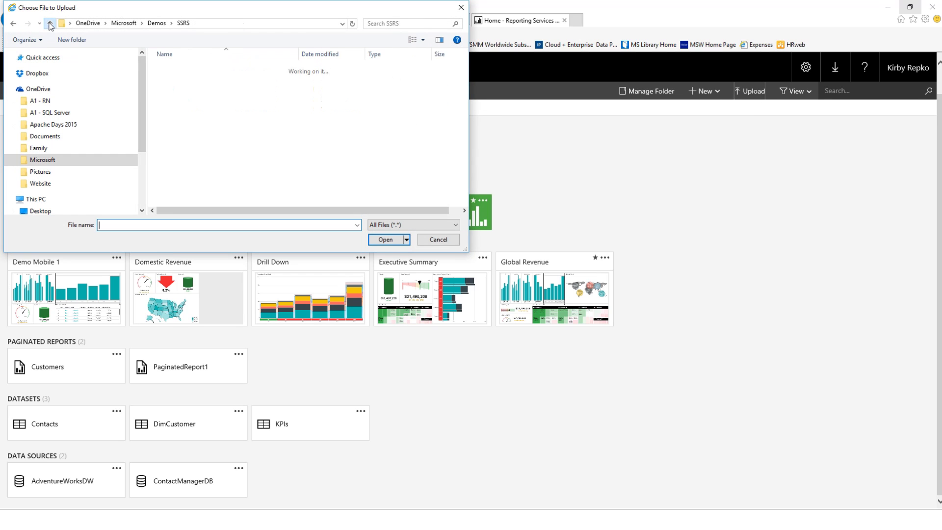
double_click(181, 78)
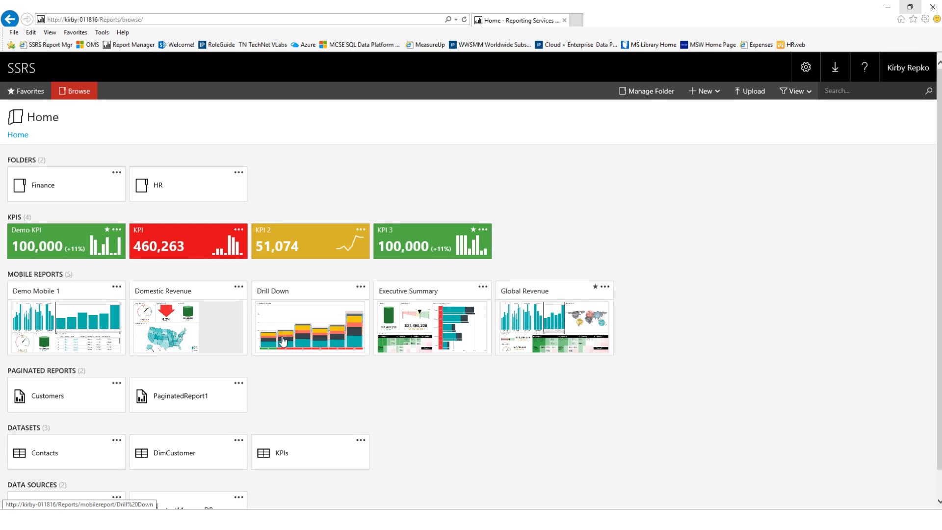
Step: Enable Power BI Desktop Reports in the View filter so they show on Home
left_click(809, 94)
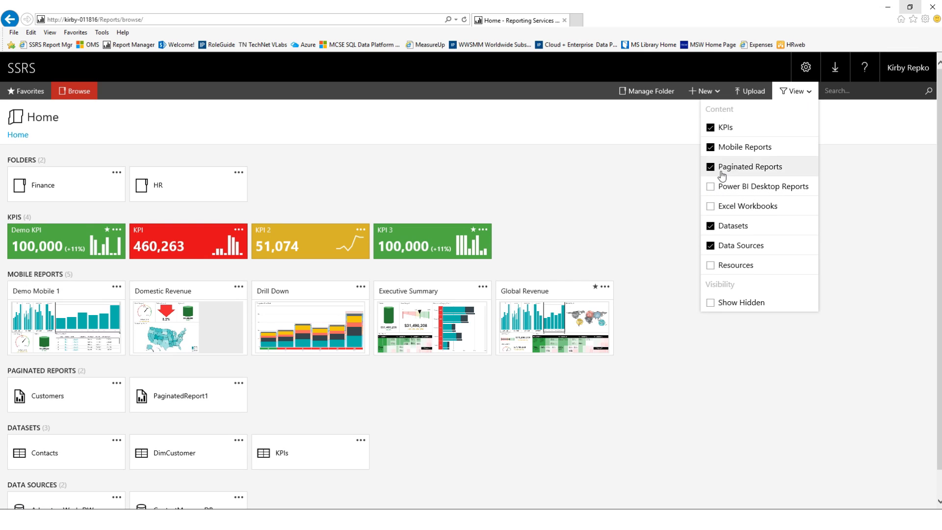
left_click(711, 189)
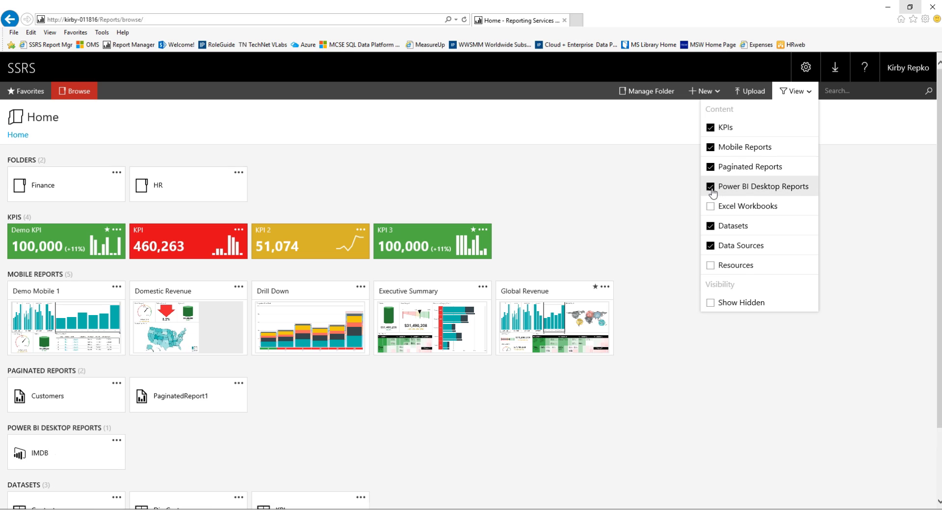
left_click(629, 196)
Step: Open the IMDB report in Power BI Desktop from the download bar
scroll(463, 390, "down", 2)
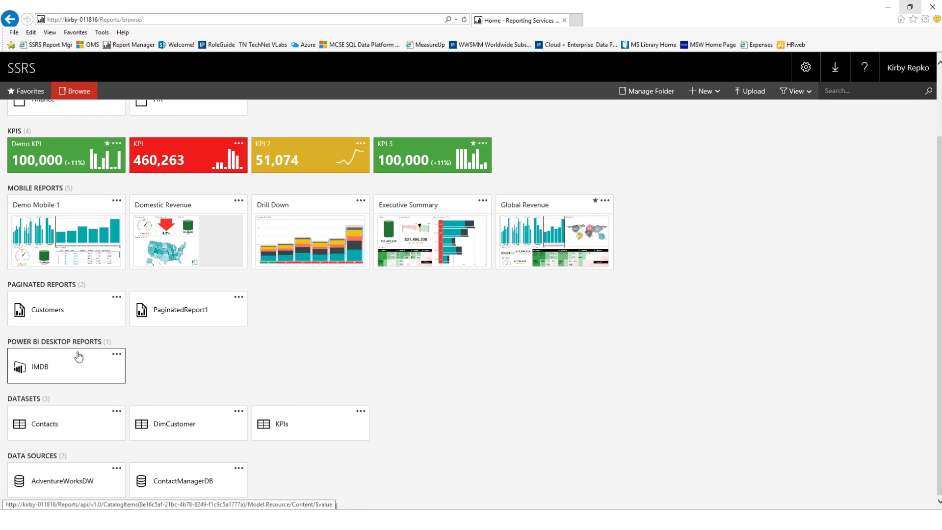
left_click(79, 371)
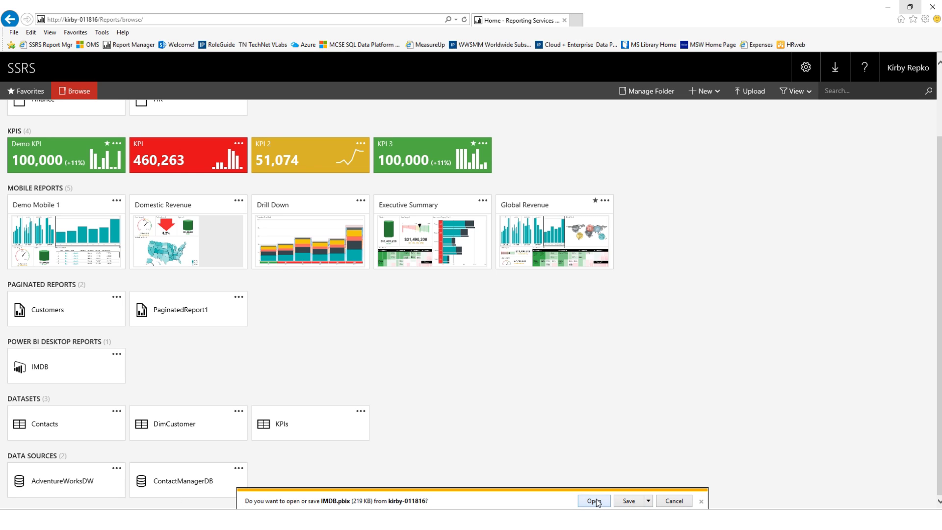
left_click(594, 501)
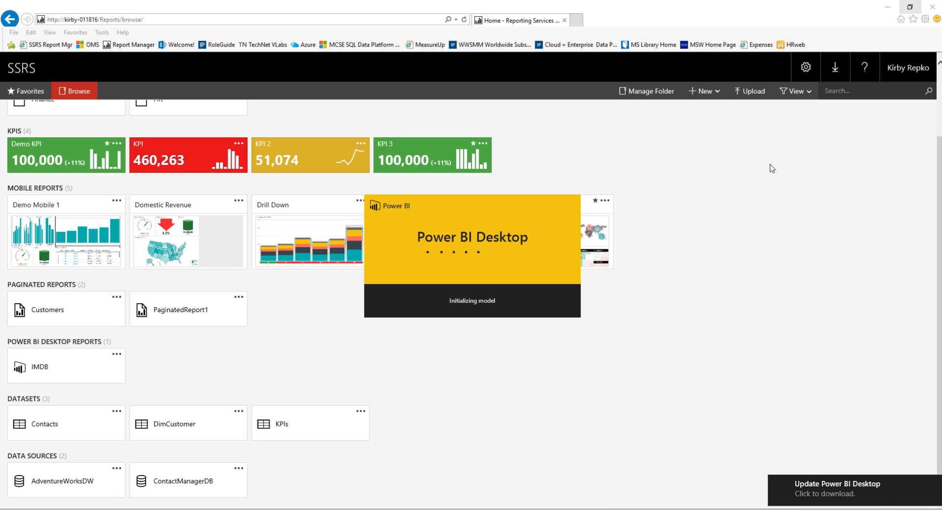
Step: Enable Excel Workbooks in the View filter so the Inventory workbook is listed on Home
left_click(809, 97)
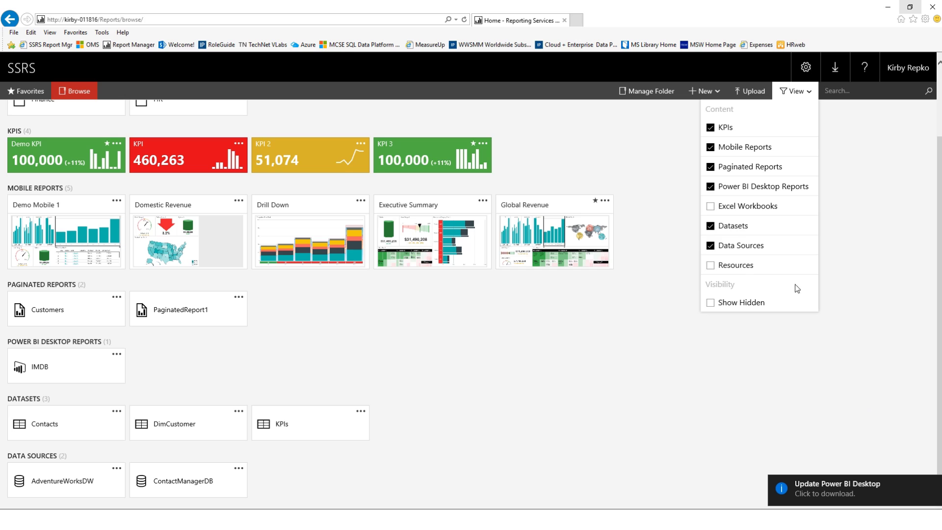
left_click(709, 206)
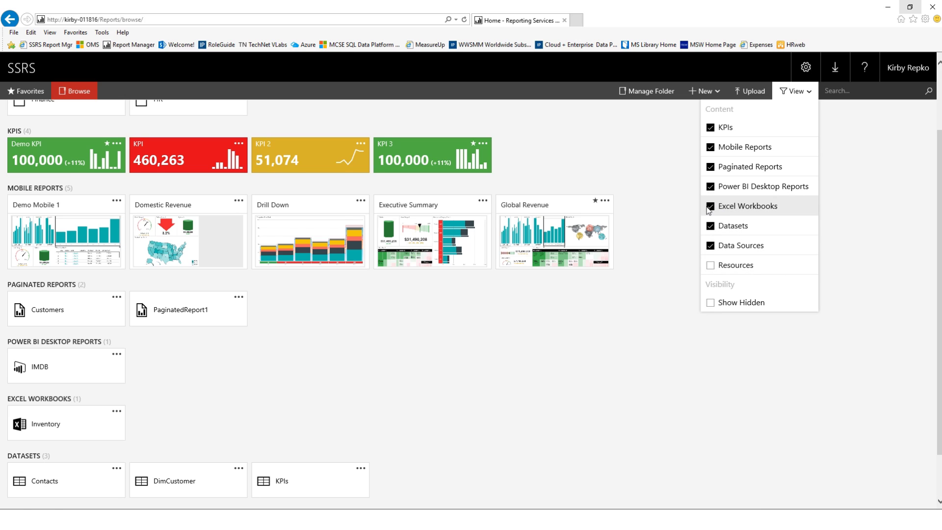
scroll(461, 350, "down", 2)
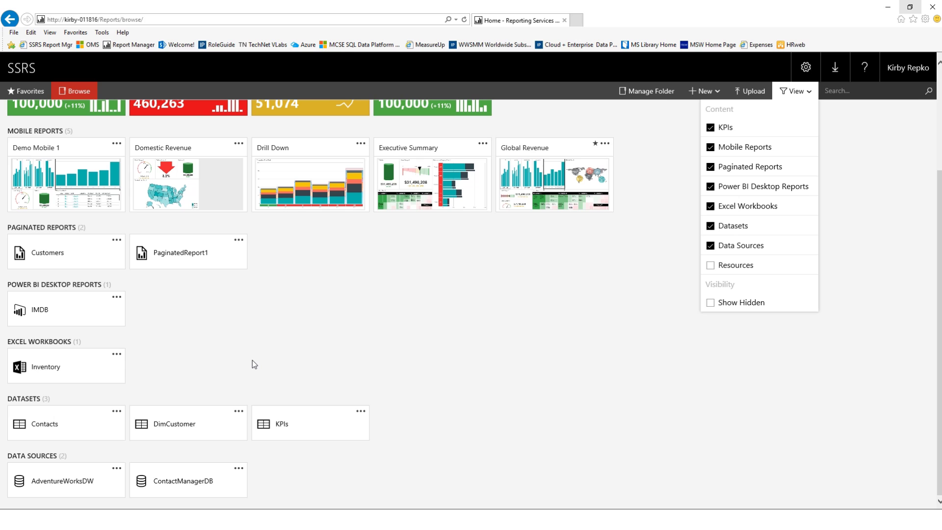
scroll(296, 360, "up", 3)
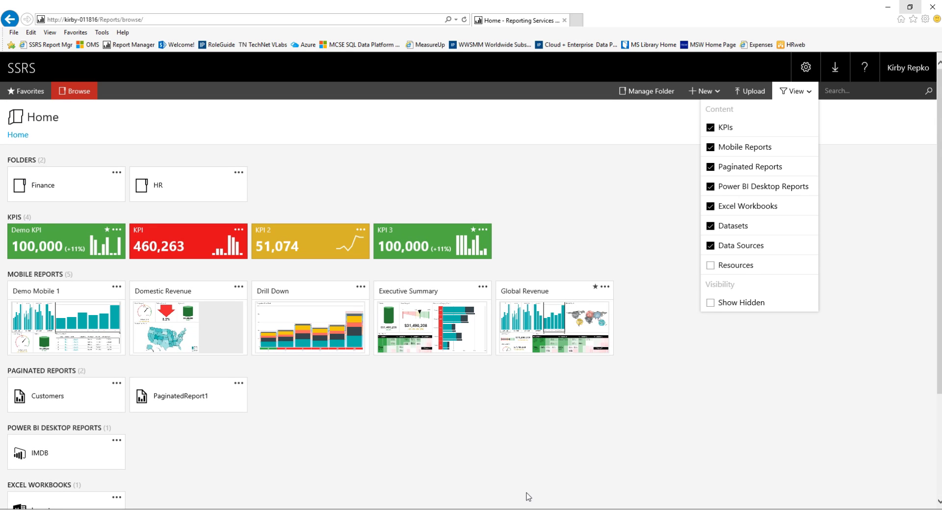
left_click(595, 189)
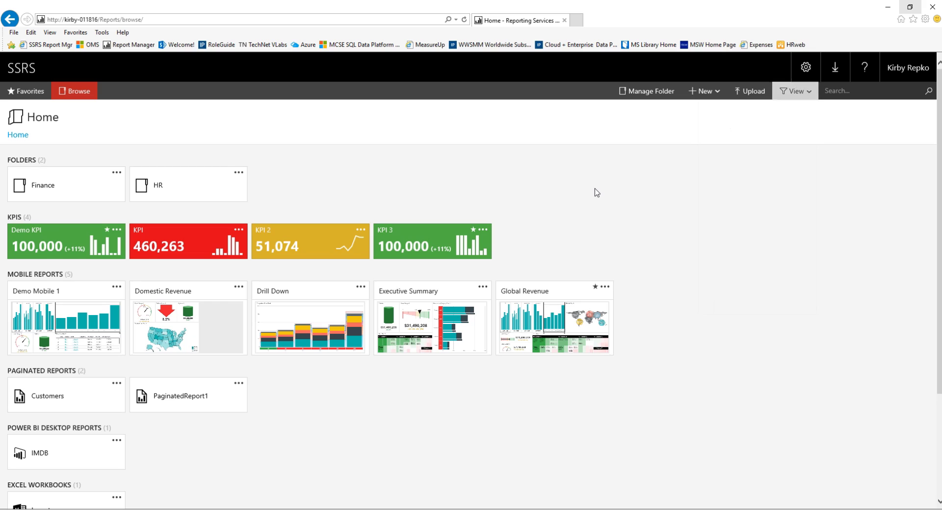